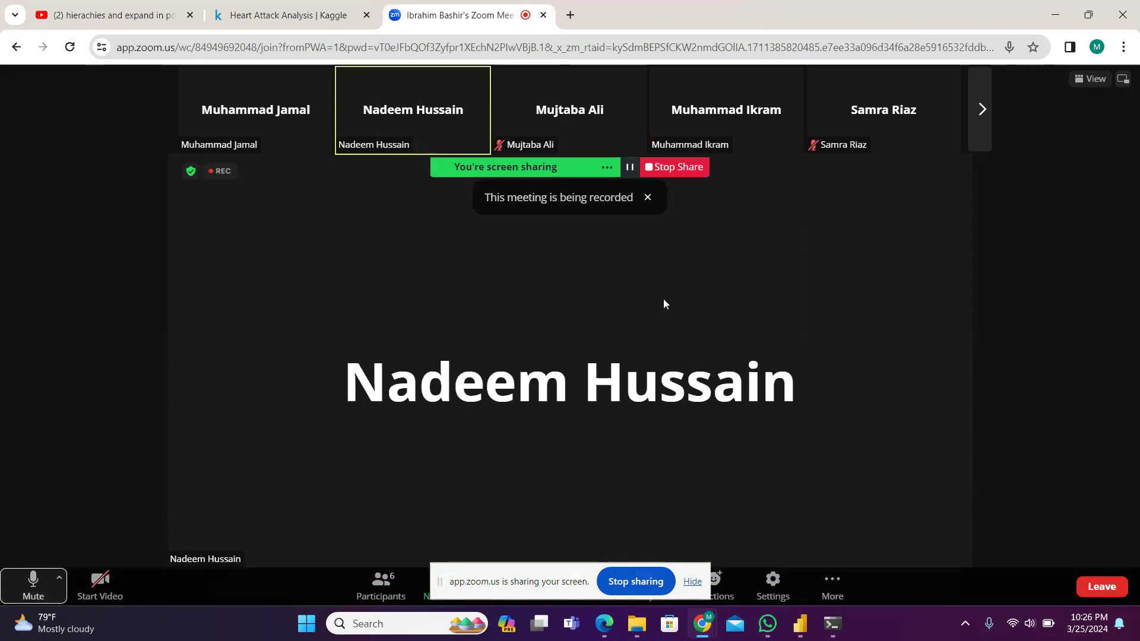
Switch to chapter4.pdf in Edge and review the slides on drilling down, hierarchies, expanding all fields and filtering
{"action": "left_click", "coordinate": [603, 623]}
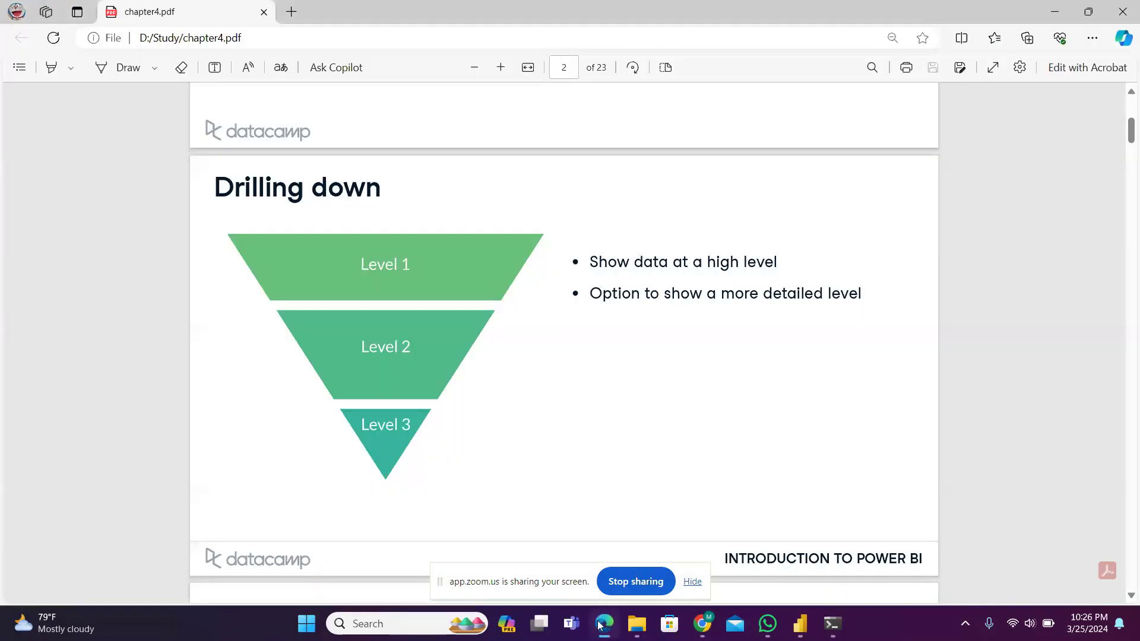
{"action": "left_click_drag", "start_coordinate": [1131, 132], "coordinate": [1132, 107]}
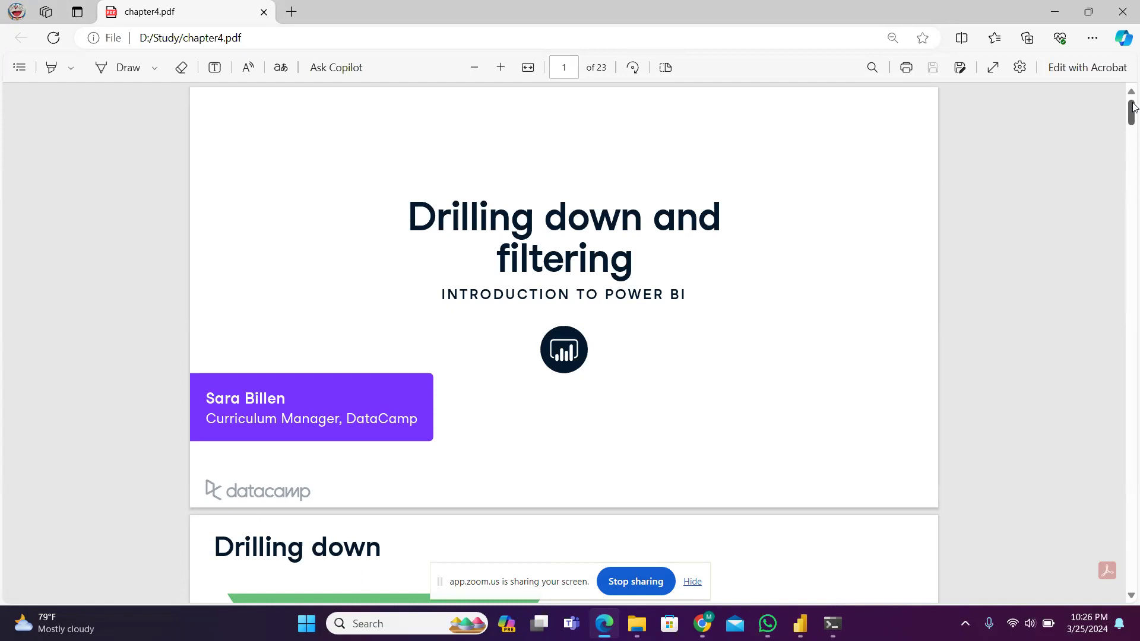
{"action": "left_click_drag", "start_coordinate": [1133, 106], "coordinate": [1133, 115]}
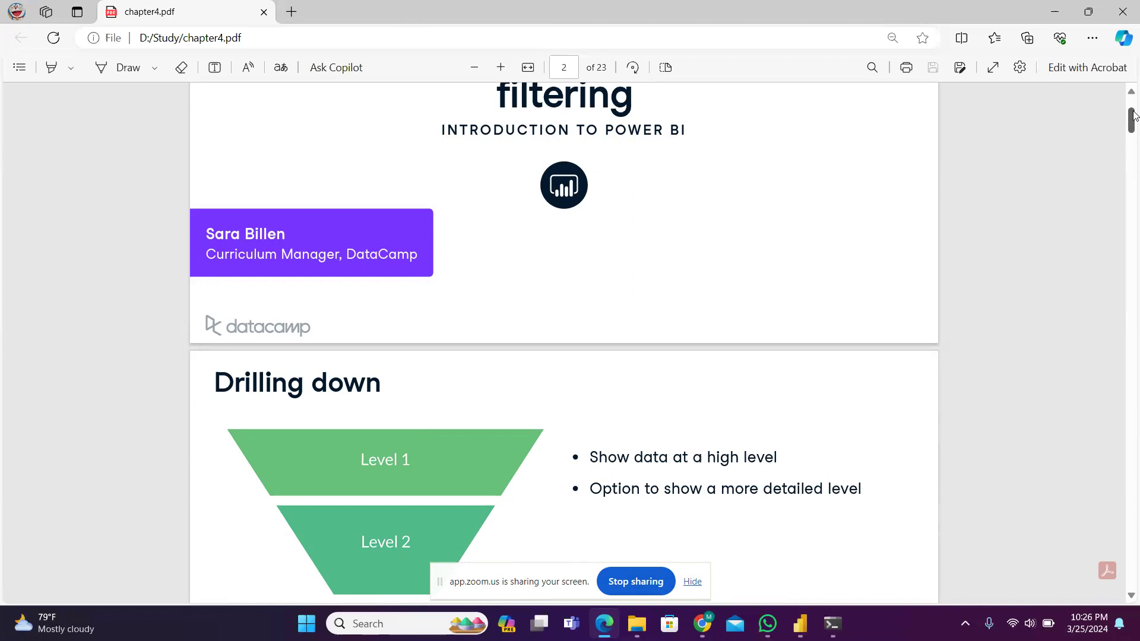
{"action": "left_click_drag", "start_coordinate": [1134, 114], "coordinate": [1135, 148]}
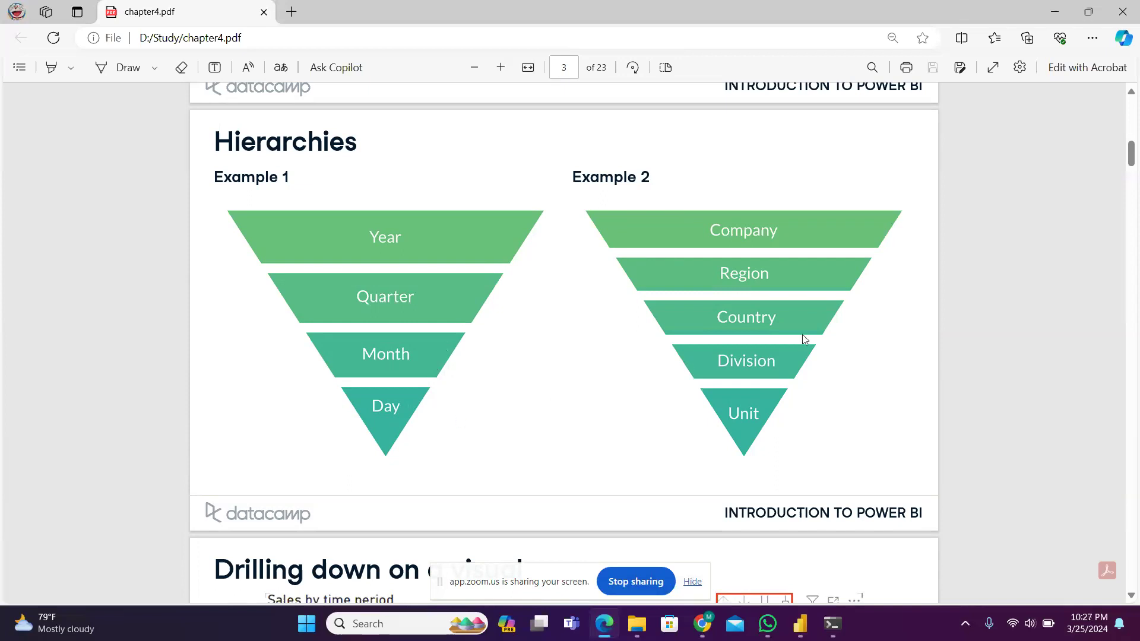
{"action": "left_click_drag", "start_coordinate": [1131, 165], "coordinate": [1131, 187]}
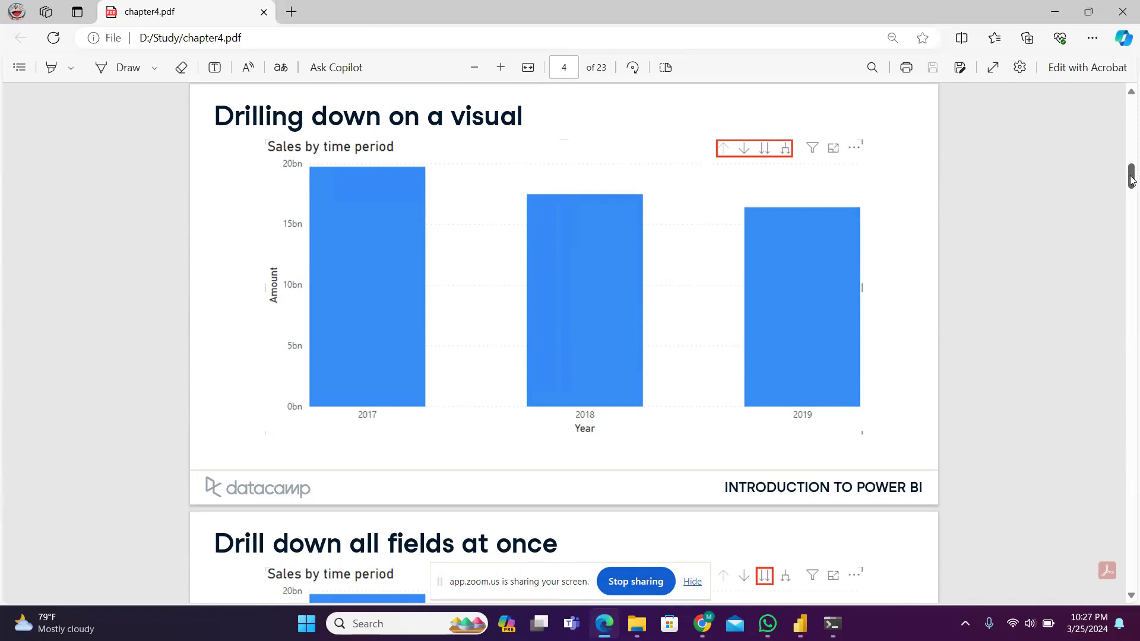
{"action": "left_click_drag", "start_coordinate": [1130, 180], "coordinate": [1133, 223]}
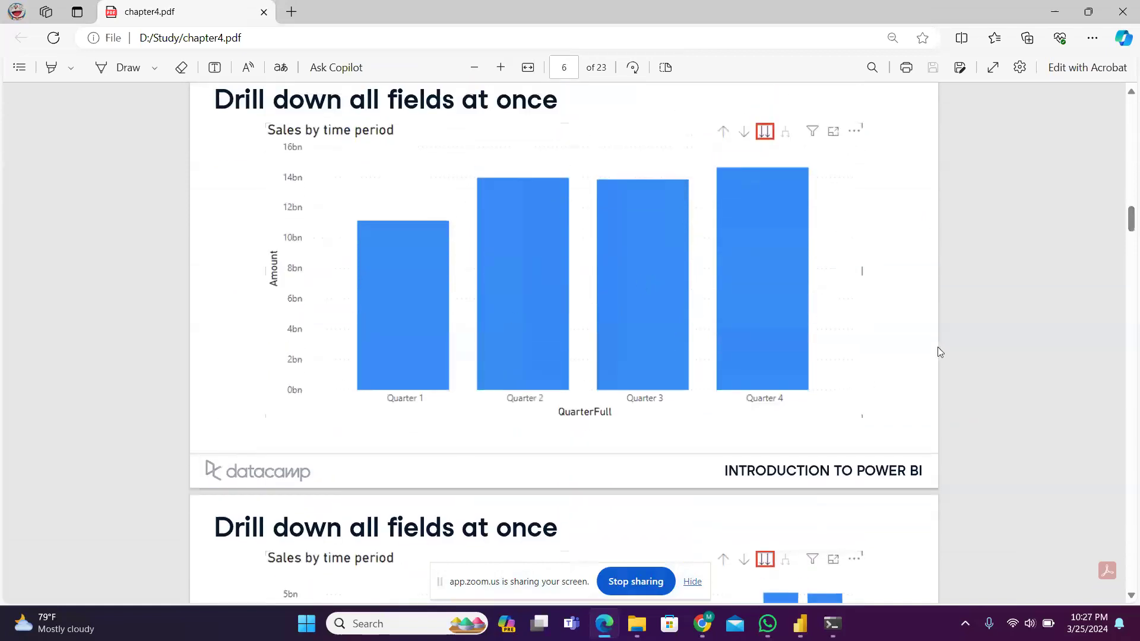
{"action": "scroll", "coordinate": [803, 315], "scroll_direction": "down", "scroll_amount": 10}
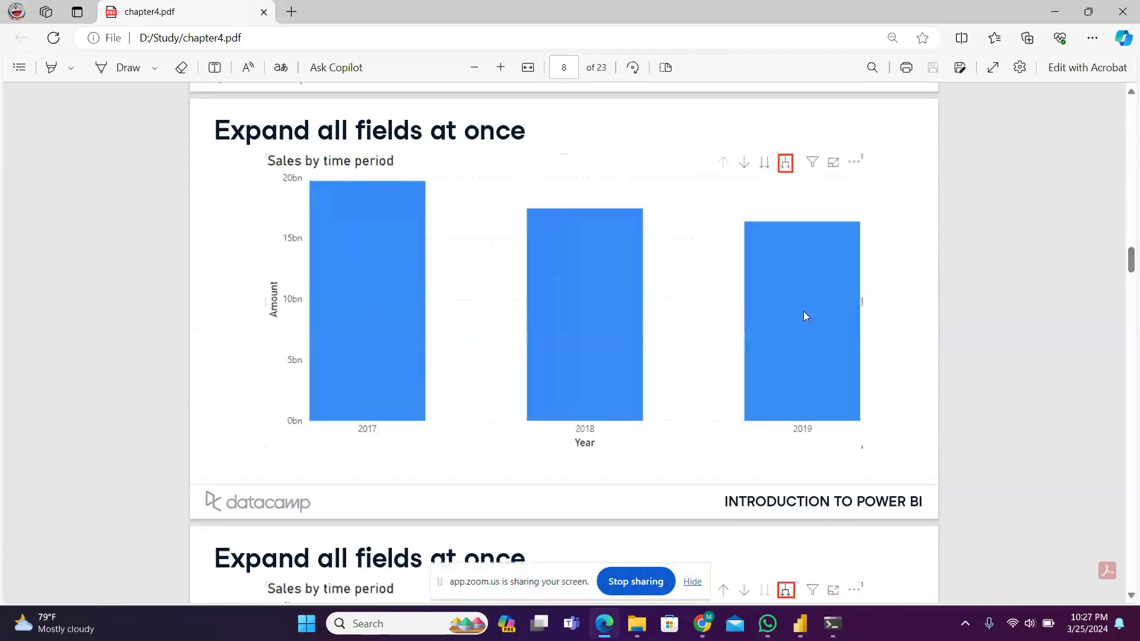
{"action": "left_click_drag", "start_coordinate": [1133, 270], "coordinate": [1127, 303]}
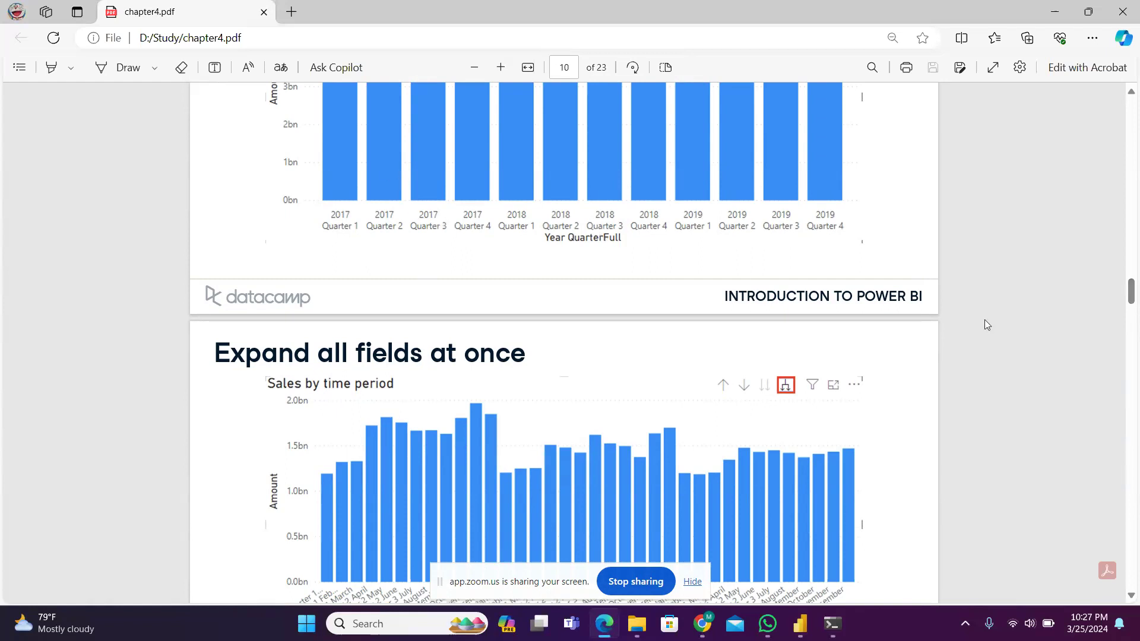
{"action": "left_click_drag", "start_coordinate": [1132, 302], "coordinate": [1132, 353]}
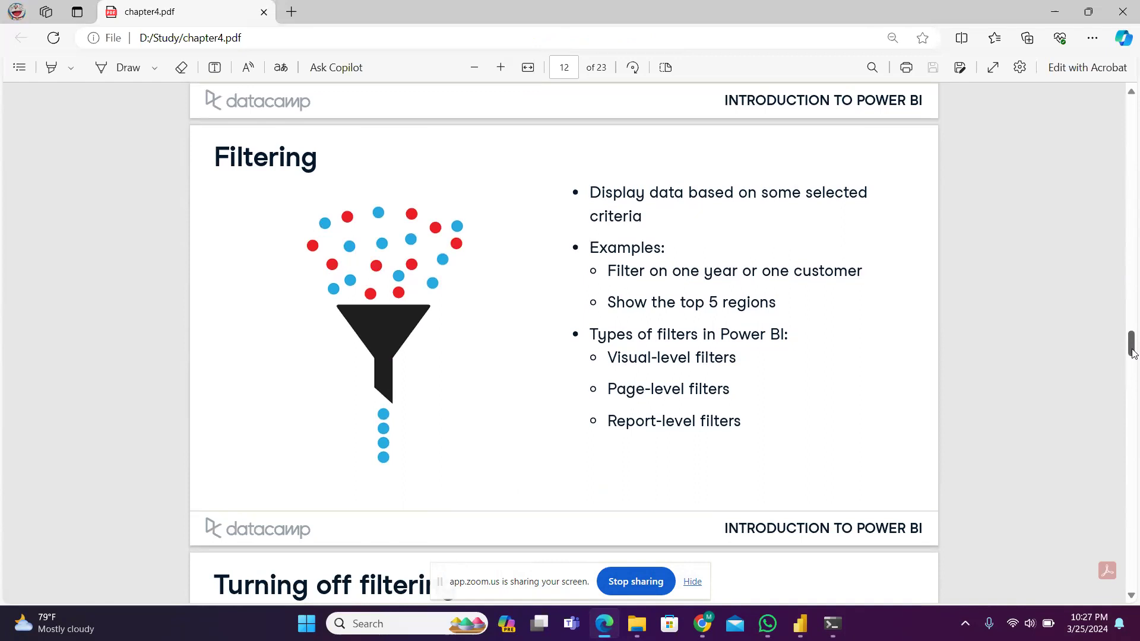
{"action": "left_click_drag", "start_coordinate": [1132, 353], "coordinate": [1126, 301]}
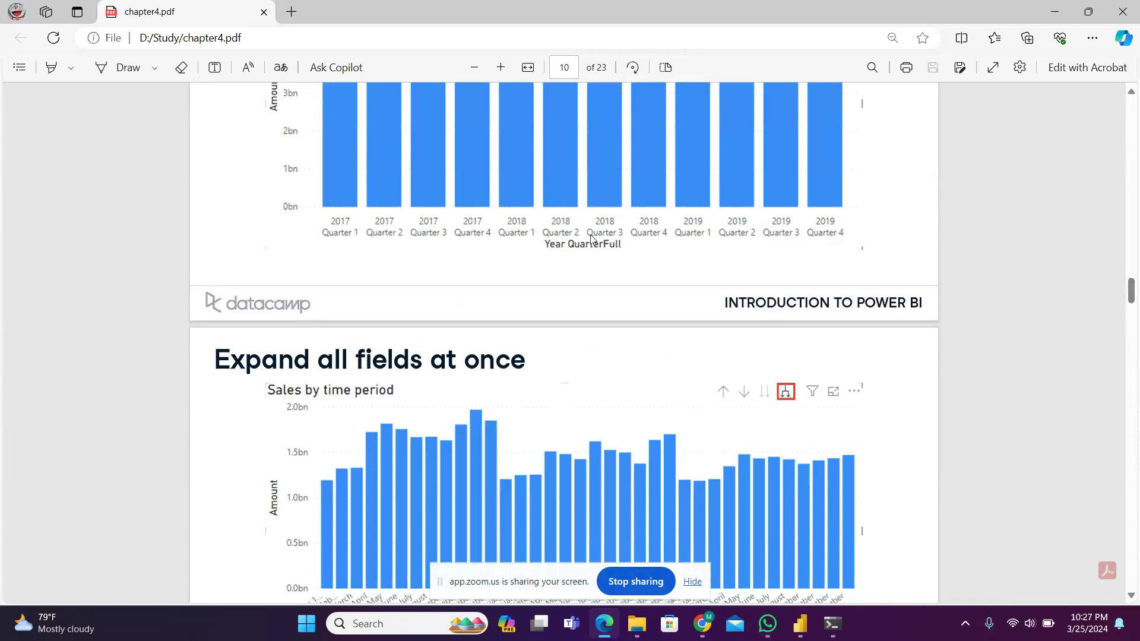
{"action": "left_click_drag", "start_coordinate": [1132, 295], "coordinate": [1131, 350]}
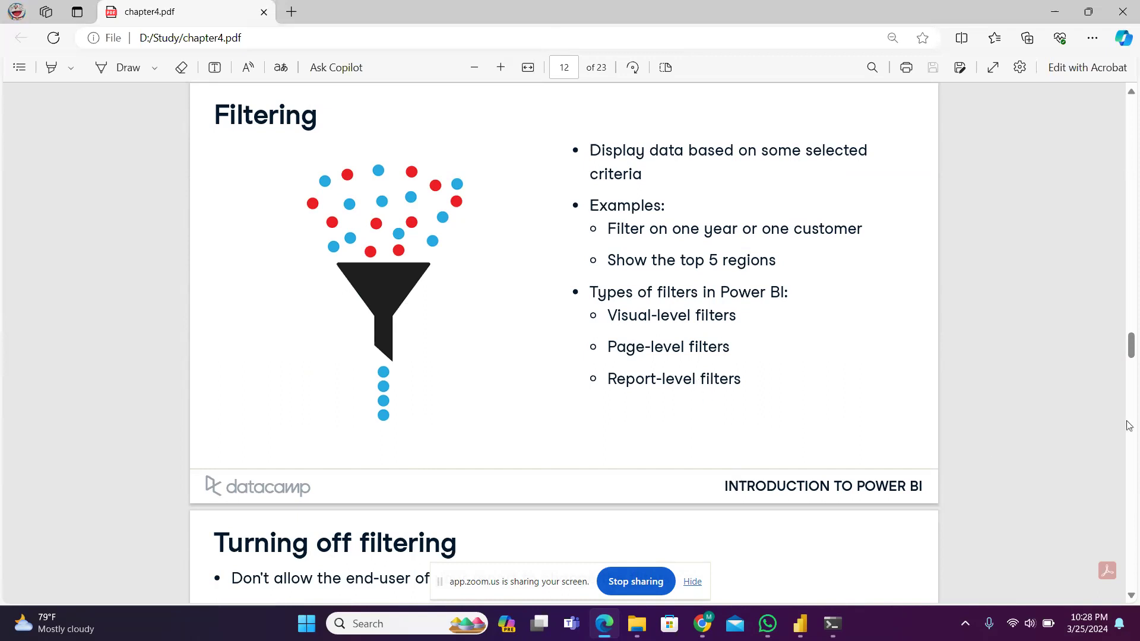
{"action": "left_click_drag", "start_coordinate": [1131, 358], "coordinate": [1131, 363]}
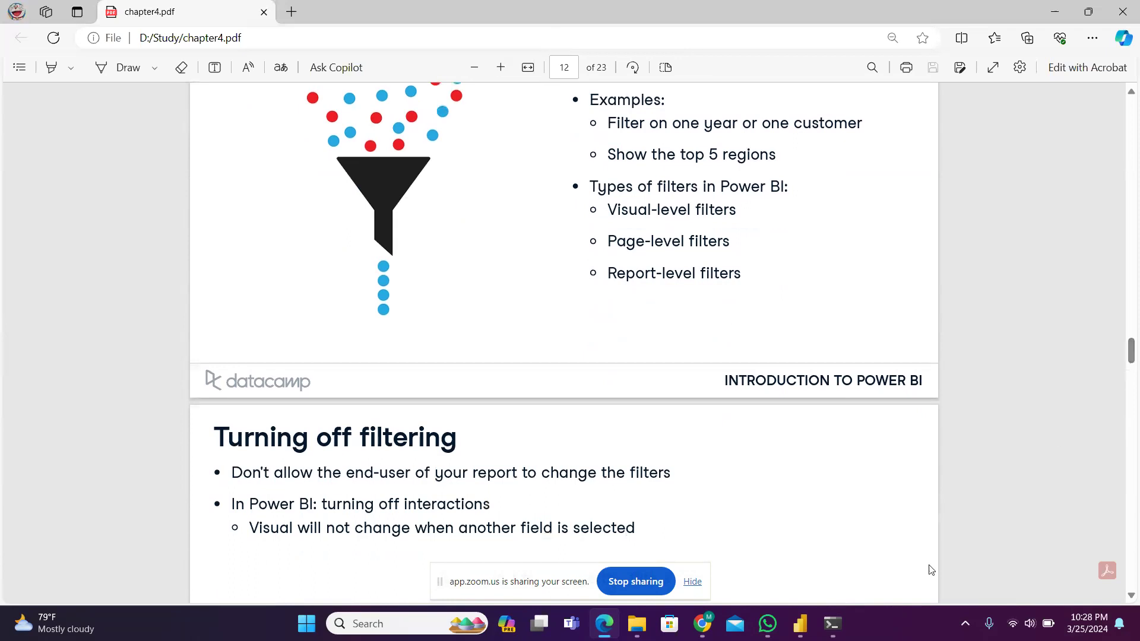
Switch to the 4_2_creating_a_hierarchy file in Power BI, look at the Monthly Amount chart, and return to the DimDate table data
{"action": "left_click", "coordinate": [805, 625]}
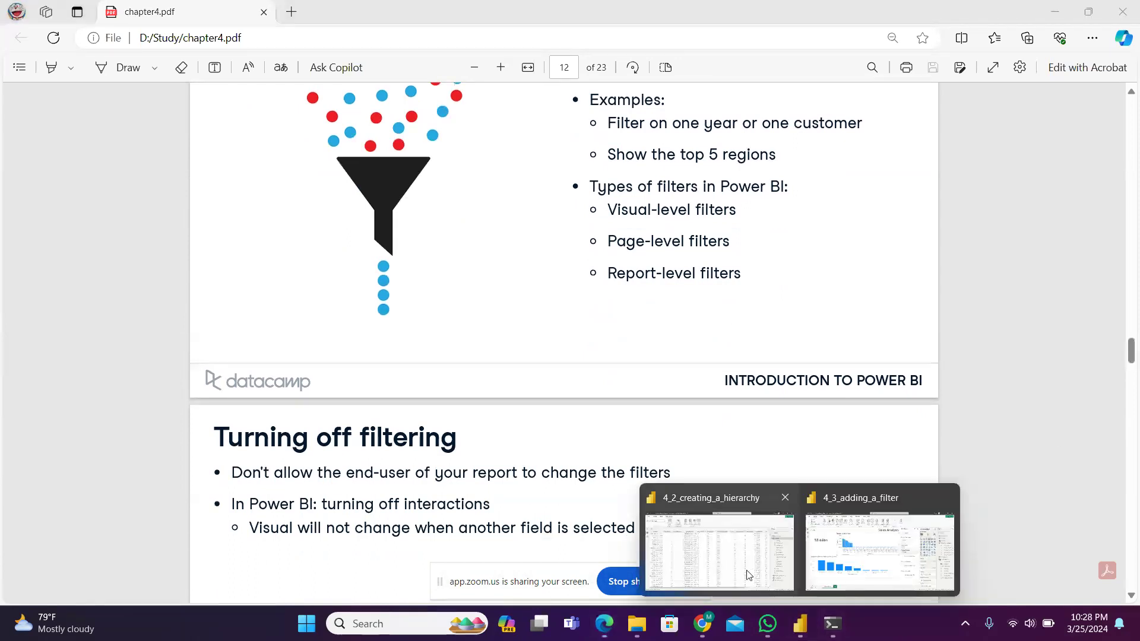
{"action": "left_click", "coordinate": [748, 575]}
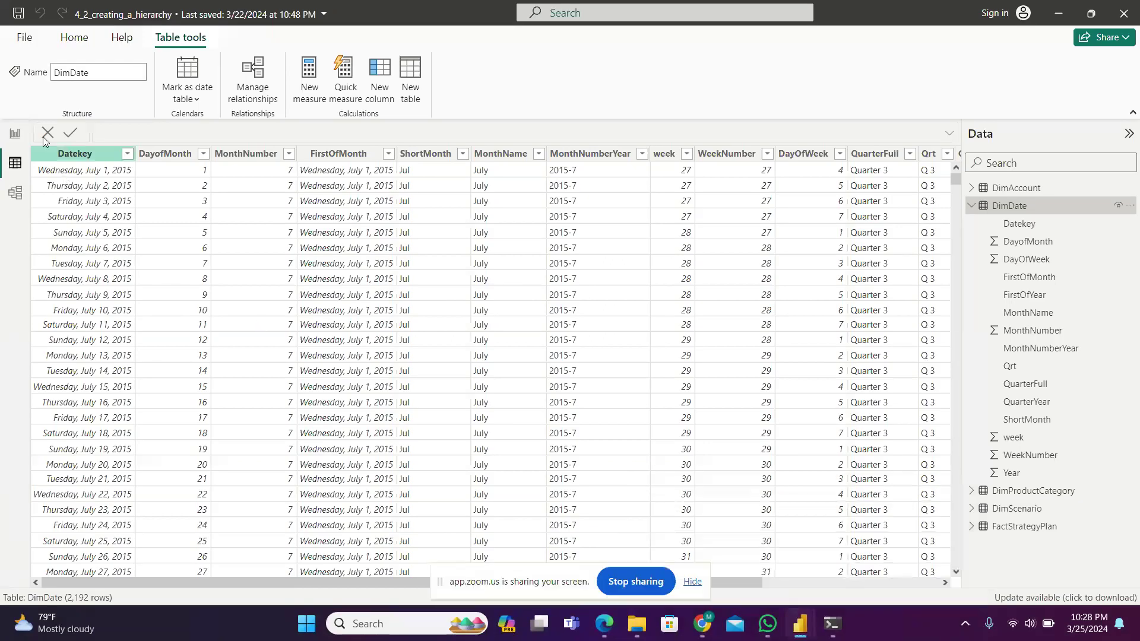
{"action": "left_click", "coordinate": [25, 138]}
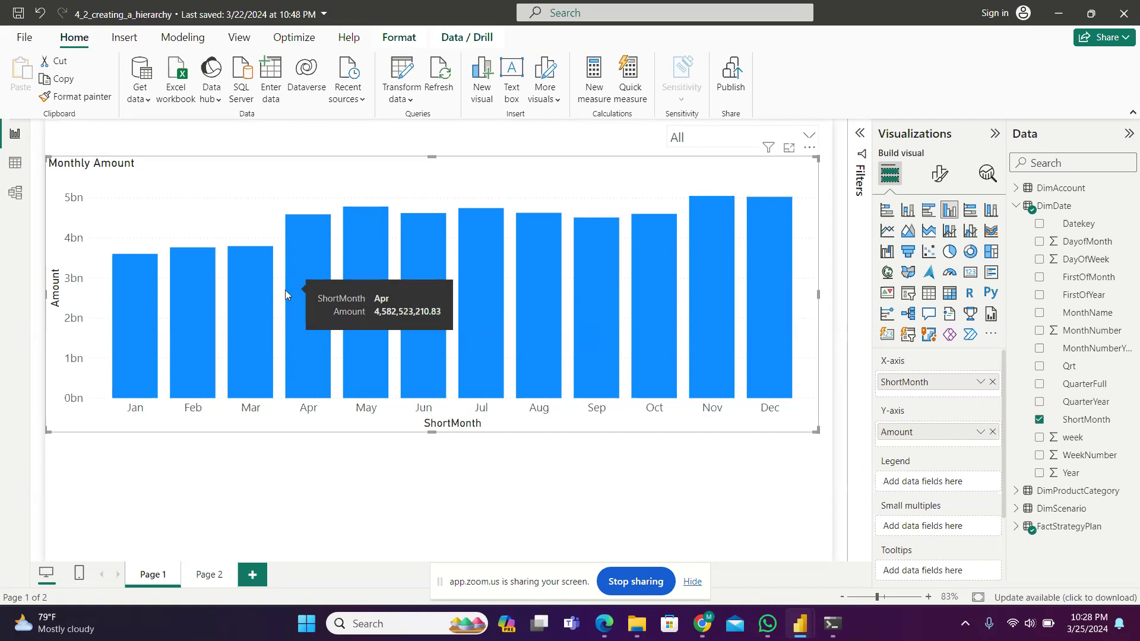
{"action": "left_click", "coordinate": [16, 164]}
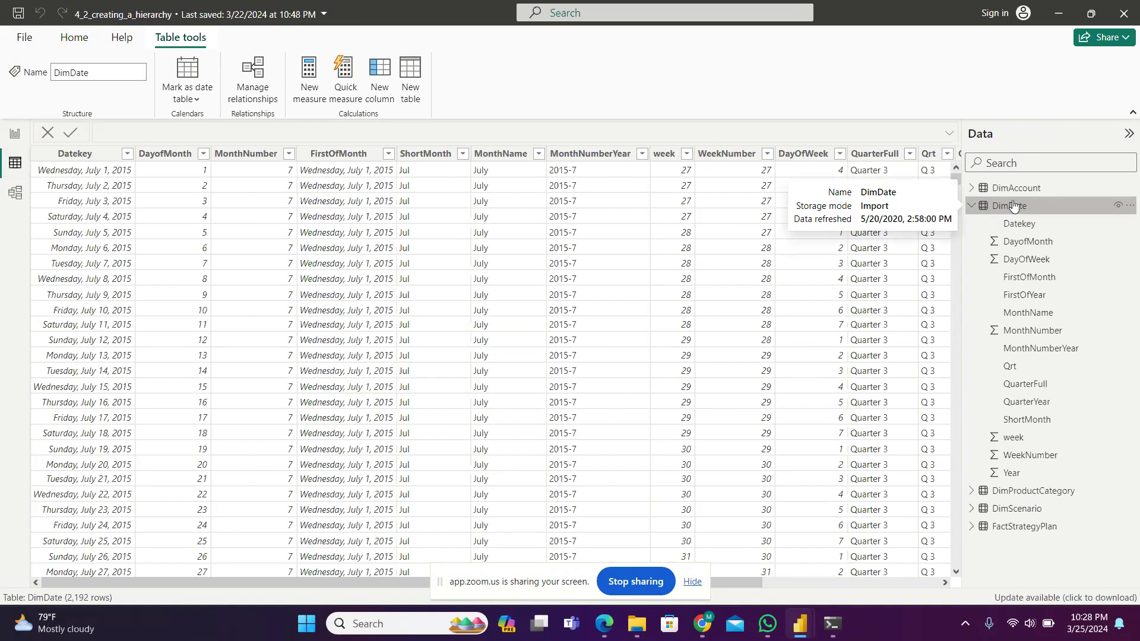
Create a hierarchy from the Year field of the DimDate table
{"action": "left_click", "coordinate": [1020, 477]}
{"action": "left_click", "coordinate": [1130, 472]}
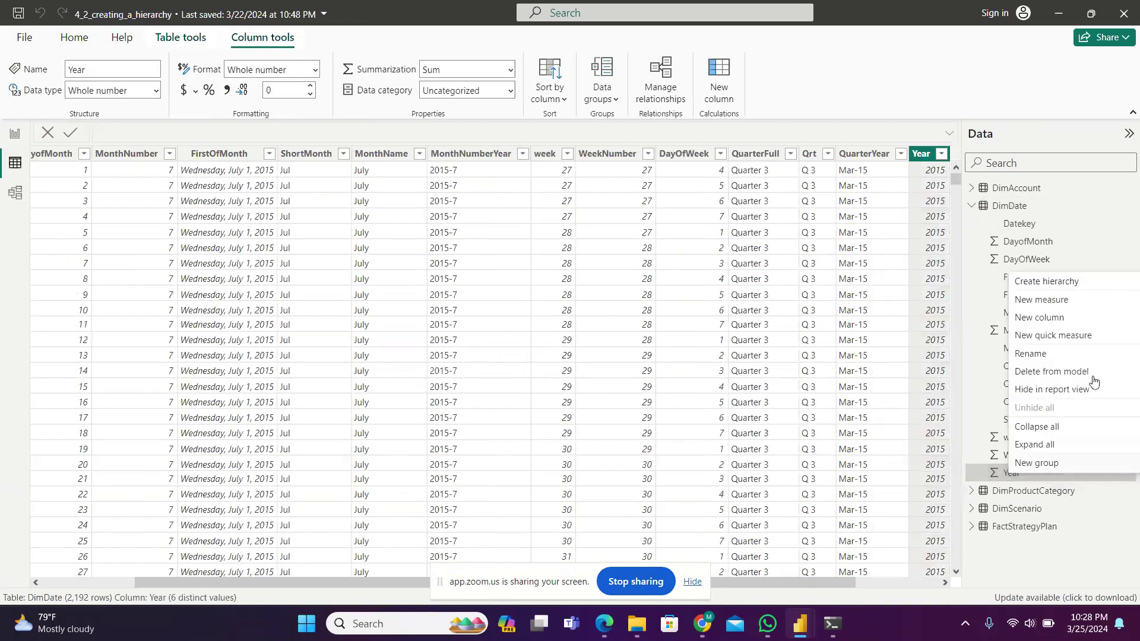
{"action": "left_click", "coordinate": [1065, 286]}
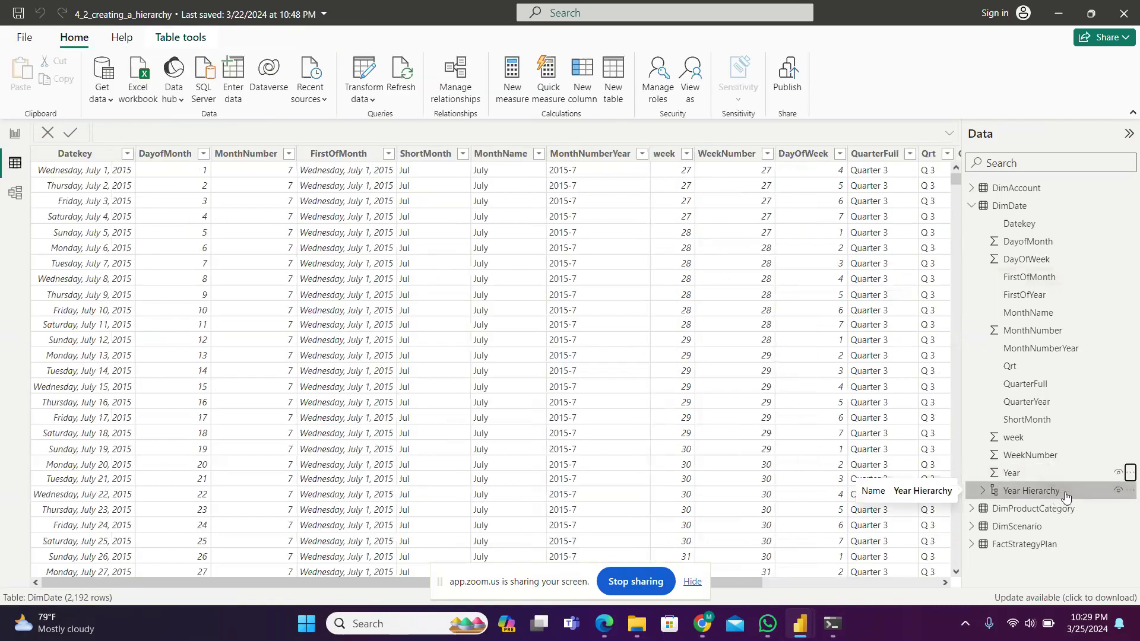
Rename the new Year-based hierarchy in DimDate as Date rollup
{"action": "double_click", "coordinate": [1065, 494]}
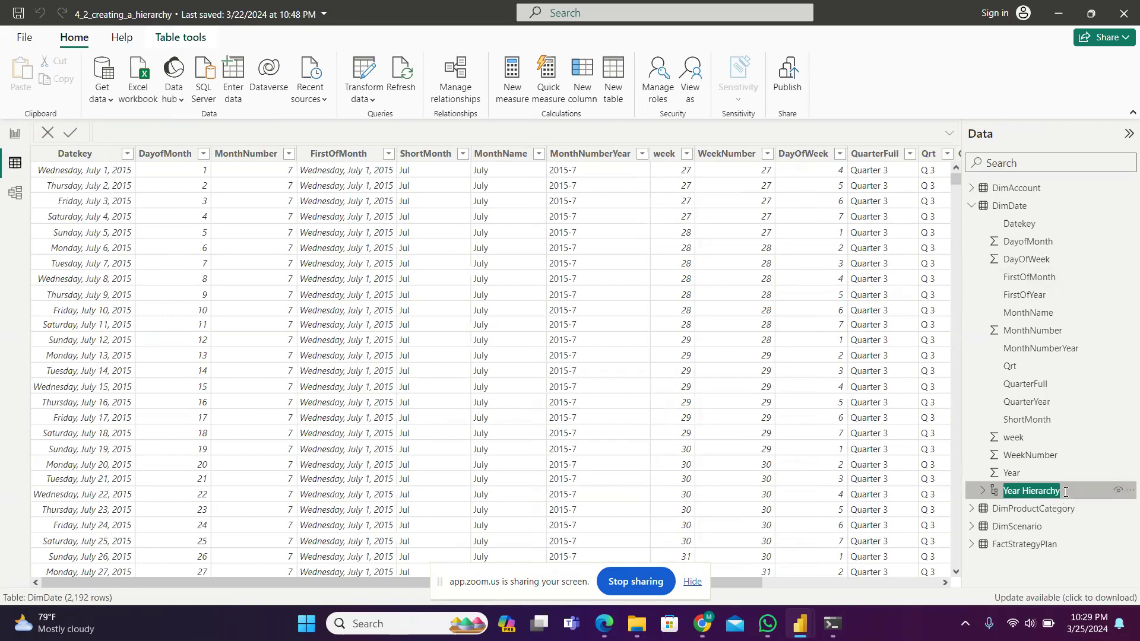
{"action": "key", "text": "BackSpace"}
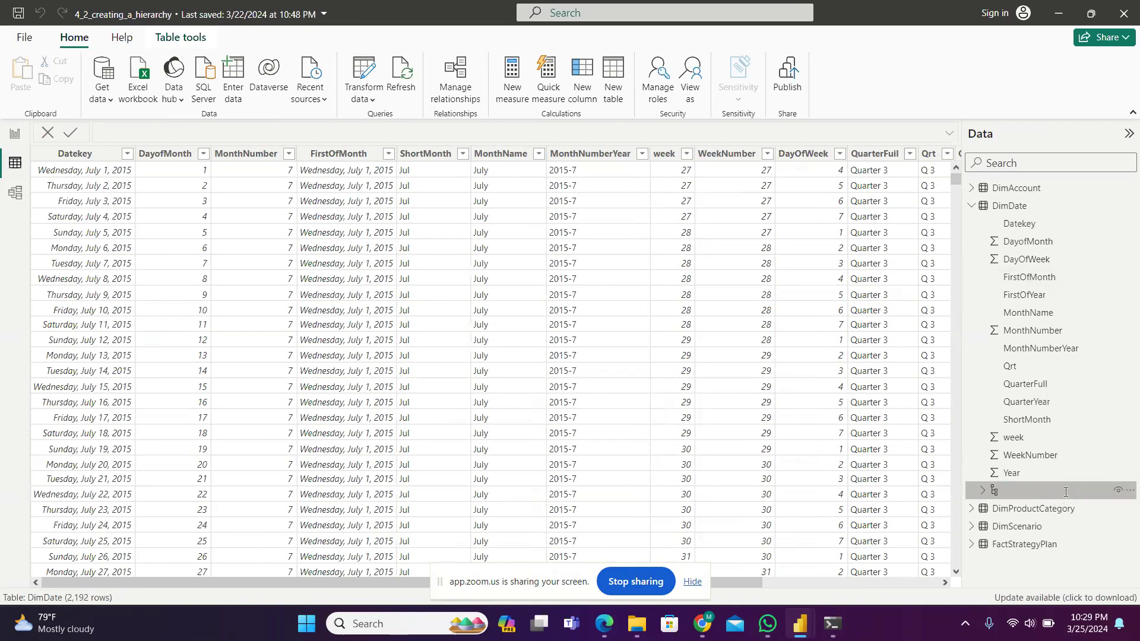
{"action": "type", "text": "Date rollup"}
{"action": "key", "text": "Return"}
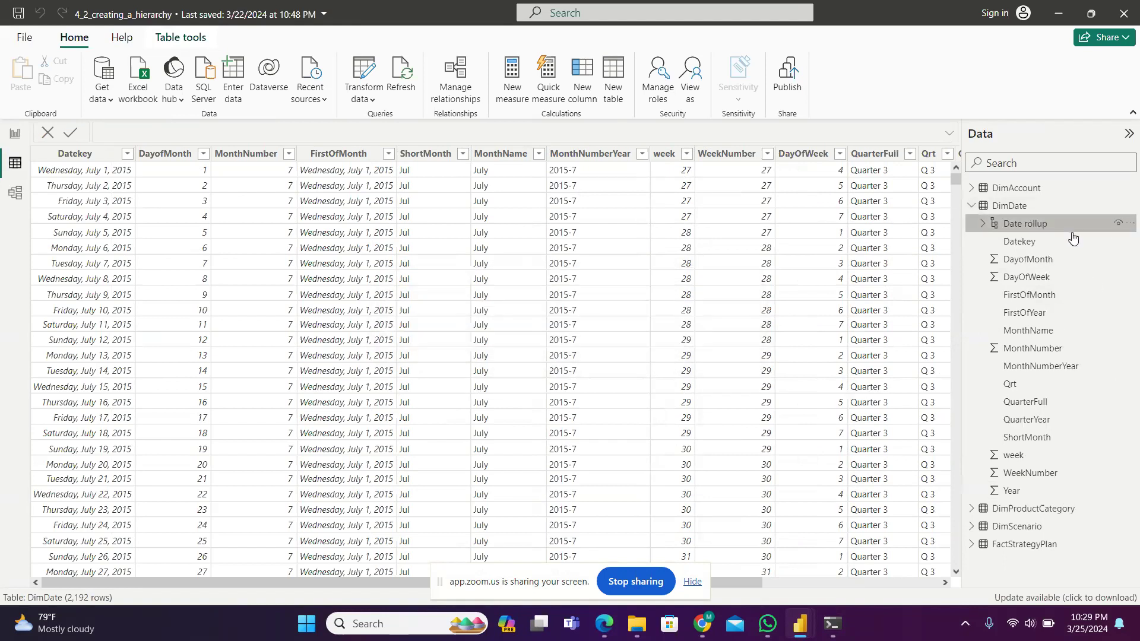
Check the DimDate columns and add the Qrt field to the Date rollup hierarchy
{"action": "left_click", "coordinate": [1009, 204]}
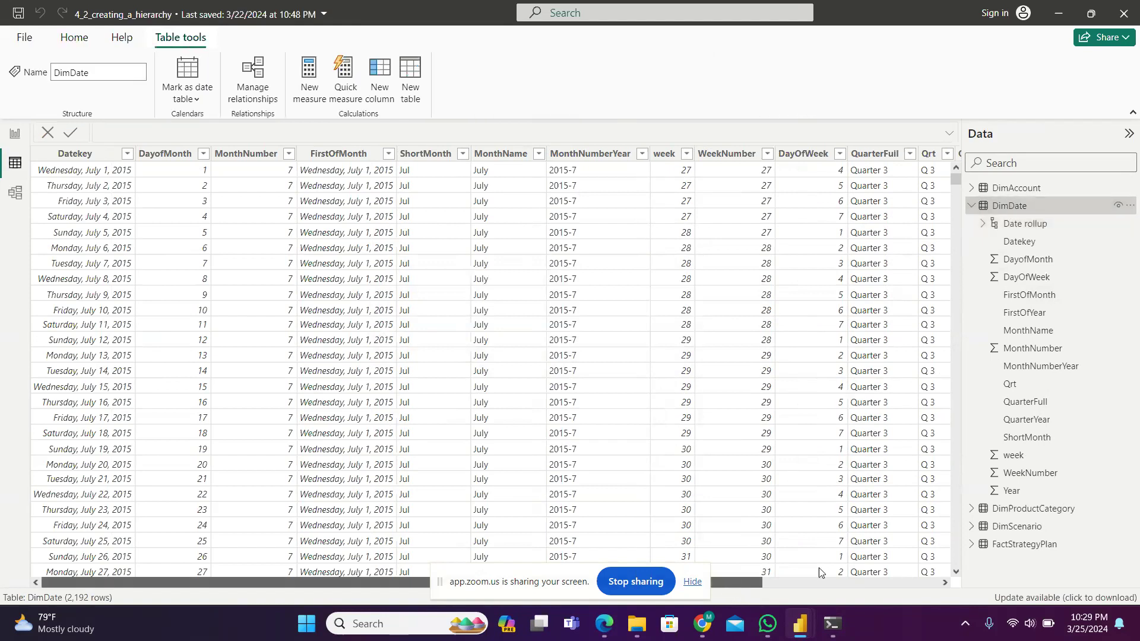
{"action": "scroll", "coordinate": [818, 567], "scroll_direction": "right", "scroll_amount": 3}
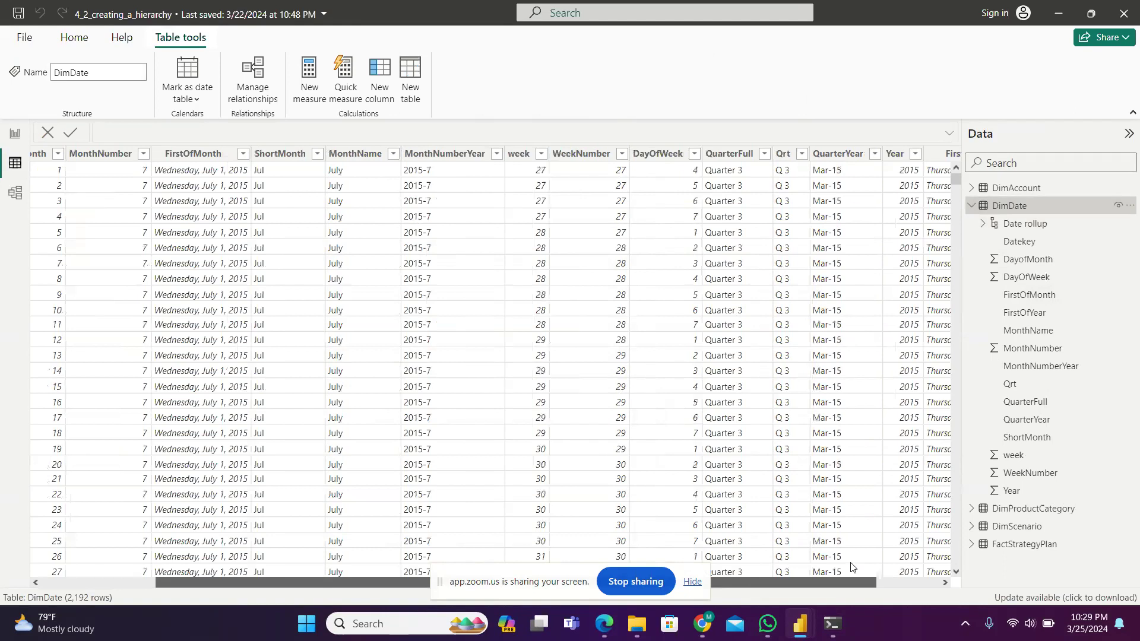
{"action": "scroll", "coordinate": [852, 567], "scroll_direction": "right", "scroll_amount": 1}
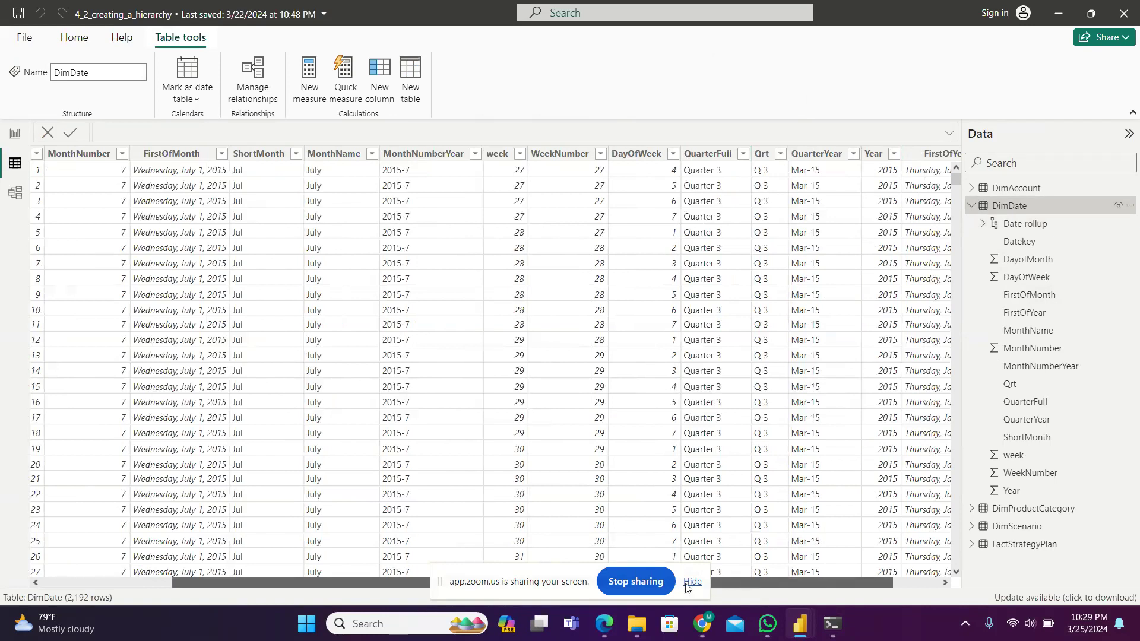
{"action": "left_click_drag", "start_coordinate": [688, 589], "coordinate": [444, 572]}
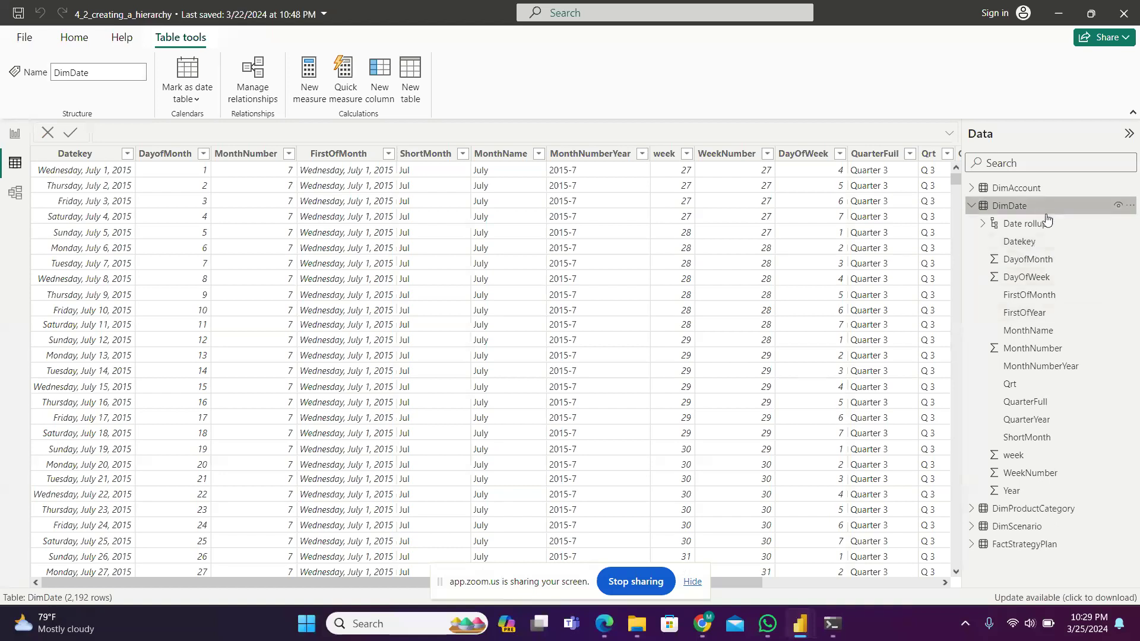
{"action": "left_click", "coordinate": [1067, 388]}
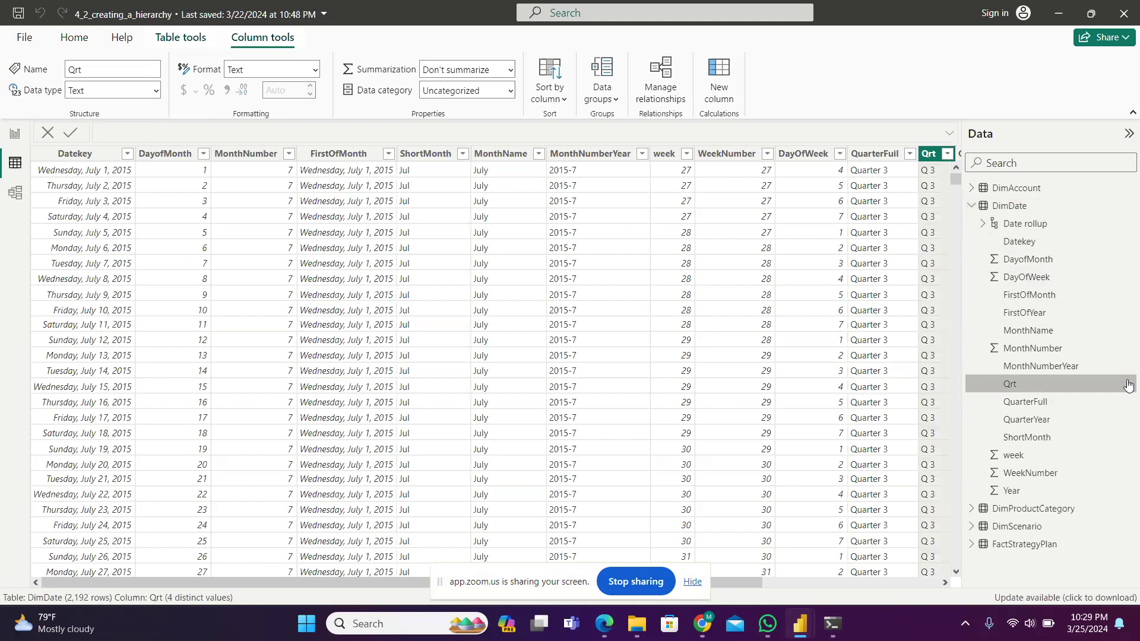
{"action": "left_click", "coordinate": [1128, 384]}
{"action": "mouse_move", "coordinate": [1063, 409]}
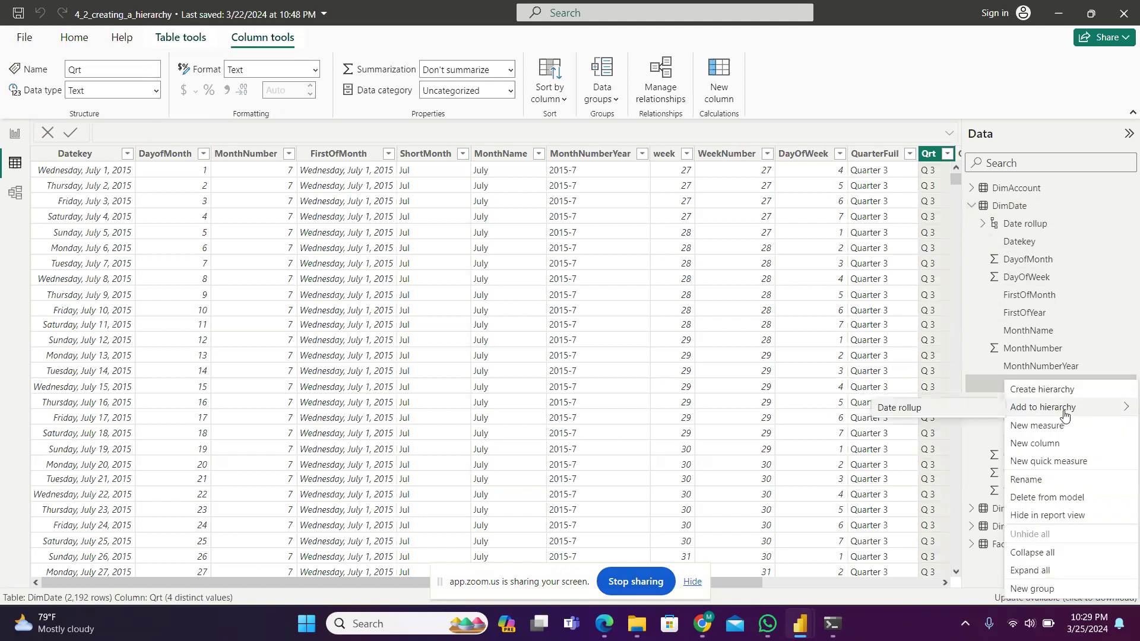
{"action": "left_click", "coordinate": [935, 414]}
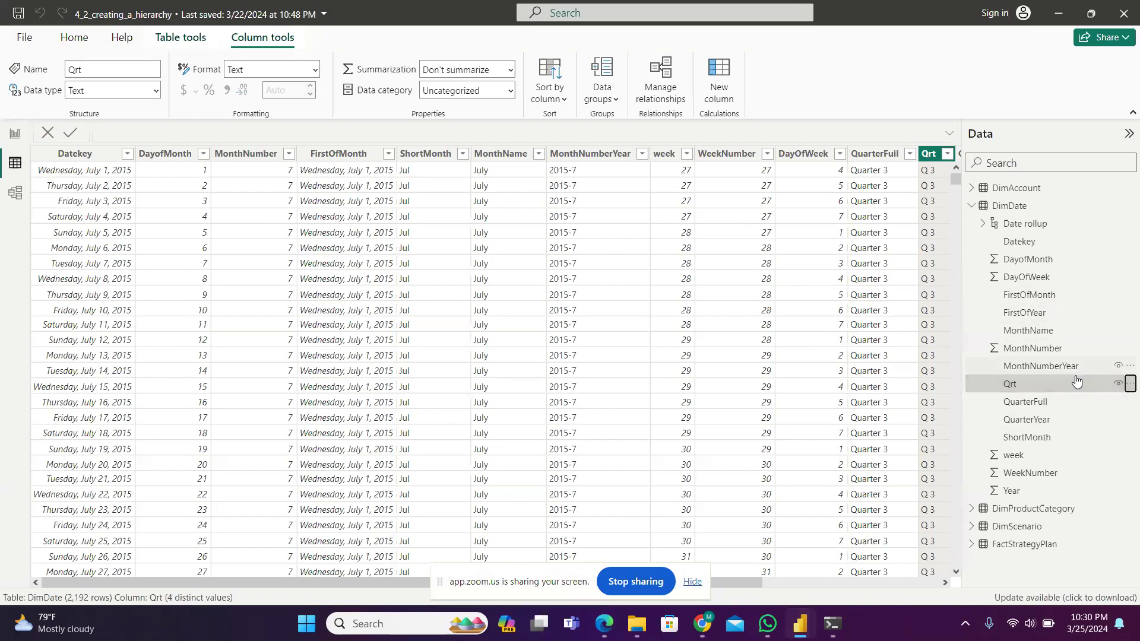
Add the ShortMonth field of DimDate to the Date rollup hierarchy
{"action": "left_click", "coordinate": [1072, 444]}
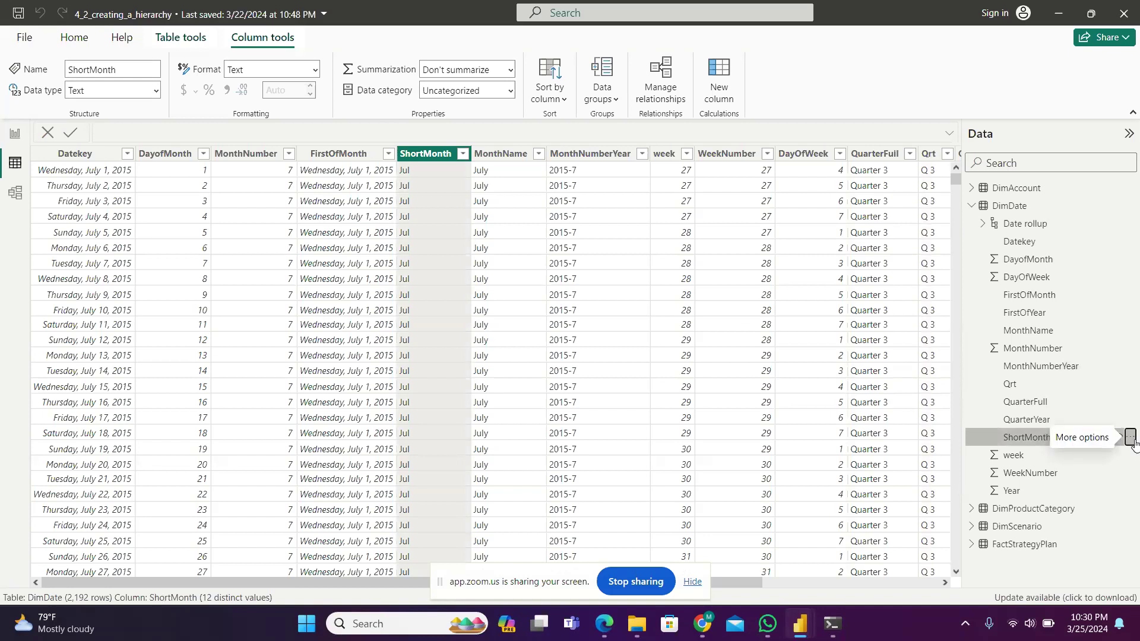
{"action": "left_click", "coordinate": [1130, 438]}
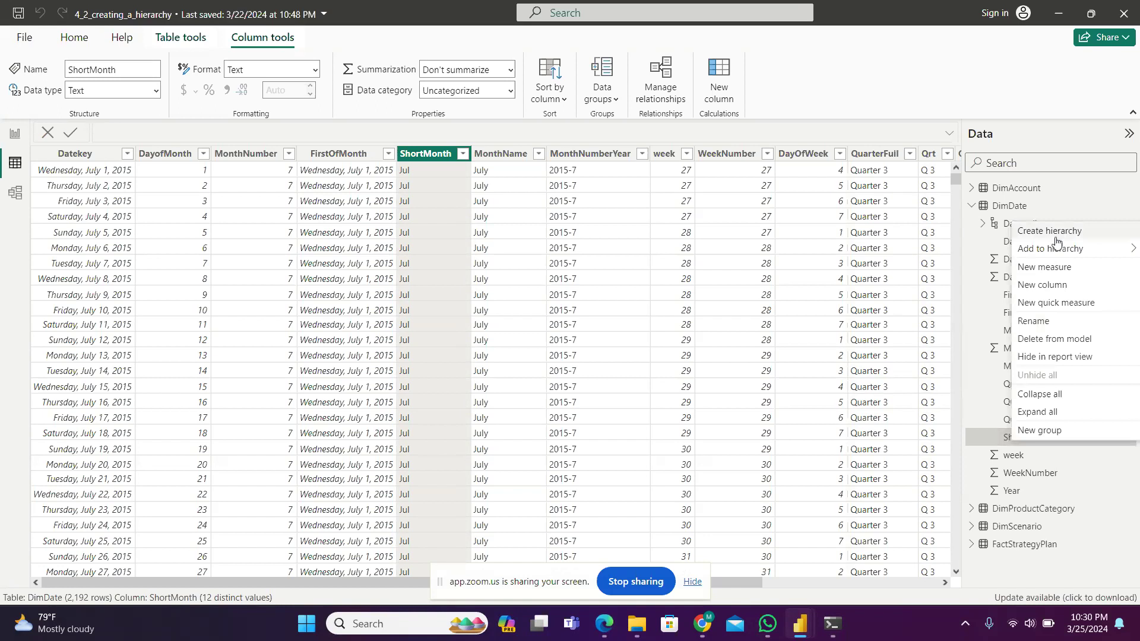
{"action": "mouse_move", "coordinate": [1050, 248]}
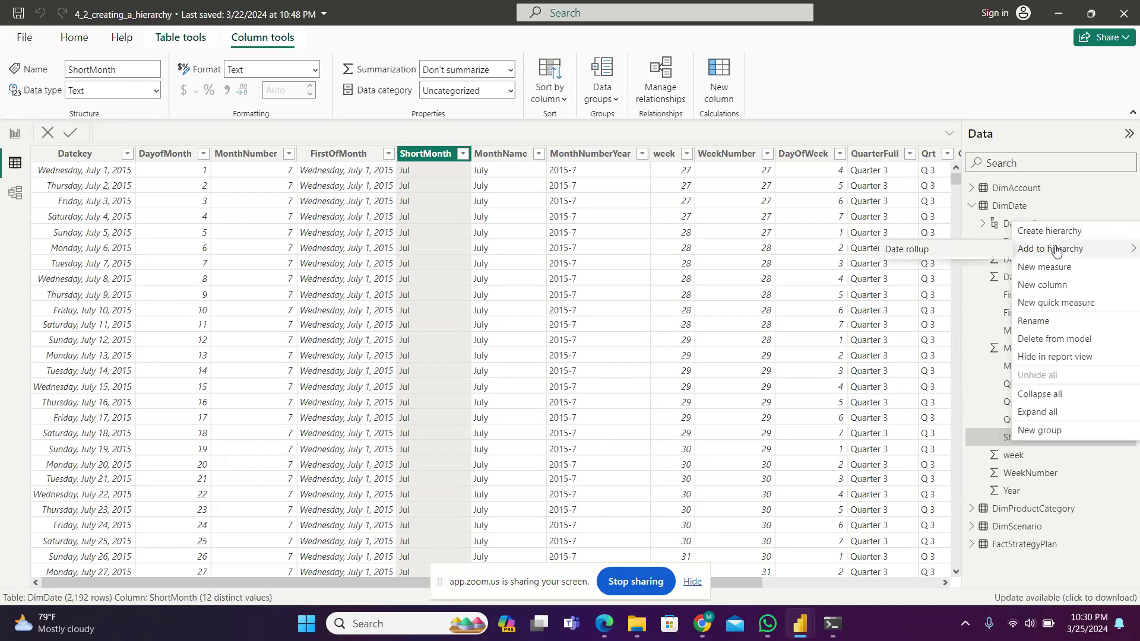
{"action": "left_click", "coordinate": [958, 254]}
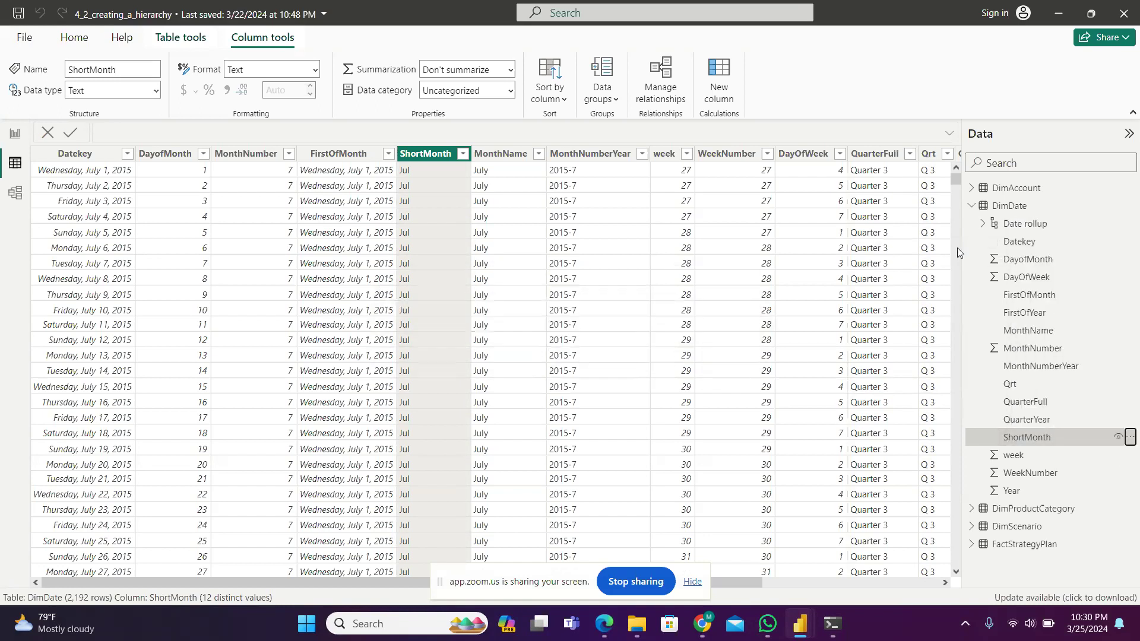
Add the Datekey field of DimDate to the Date rollup hierarchy
{"action": "left_click", "coordinate": [1058, 248]}
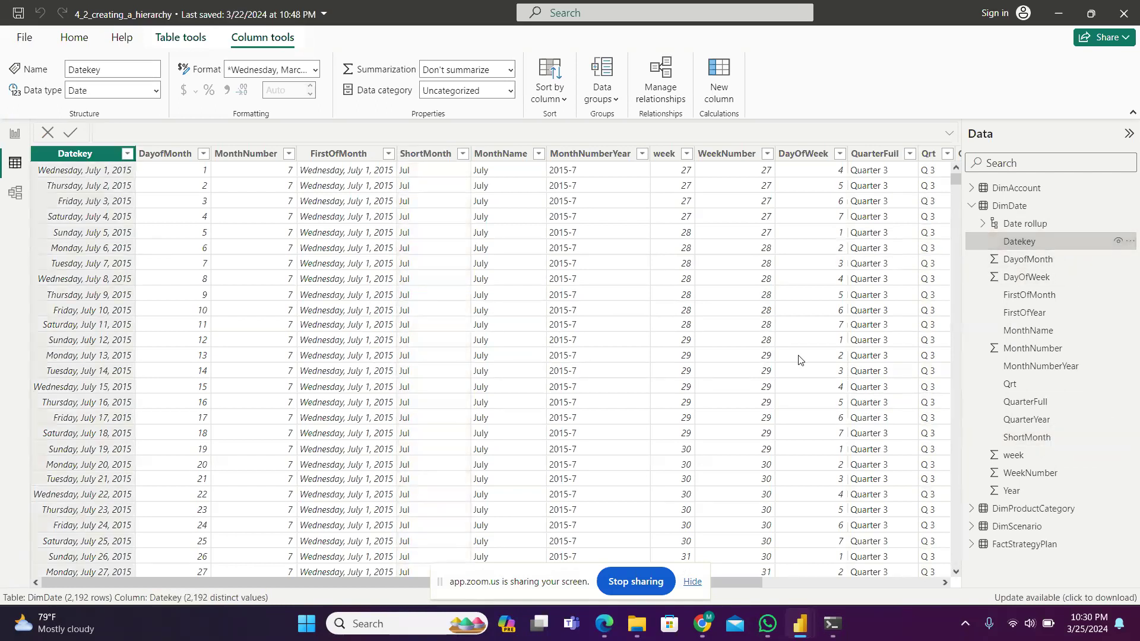
{"action": "left_click", "coordinate": [1131, 244]}
{"action": "mouse_move", "coordinate": [1056, 266]}
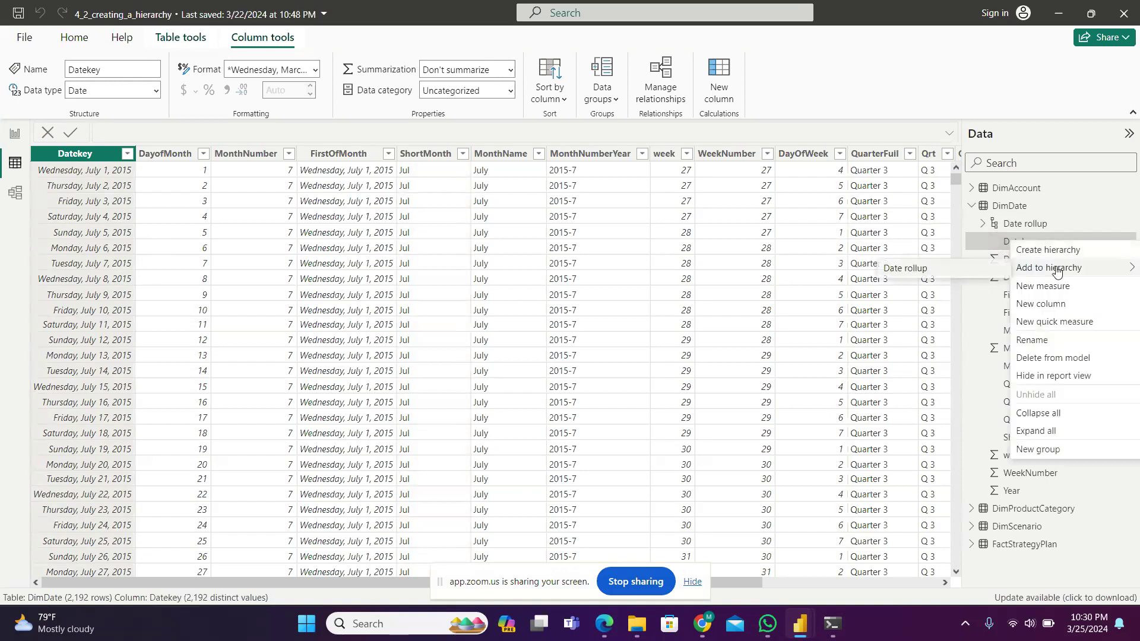
{"action": "left_click", "coordinate": [958, 267]}
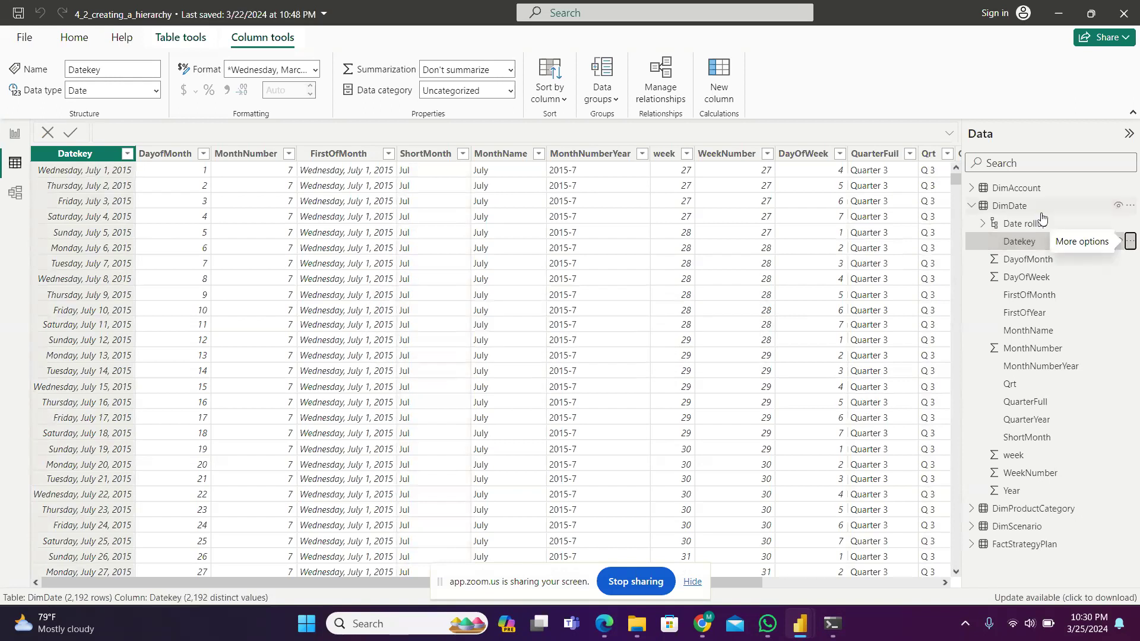
Check the Date rollup levels, and replace ShortMonth with the Date rollup hierarchy on the Monthly Amount chart's X-axis in the report
{"action": "left_click", "coordinate": [983, 226]}
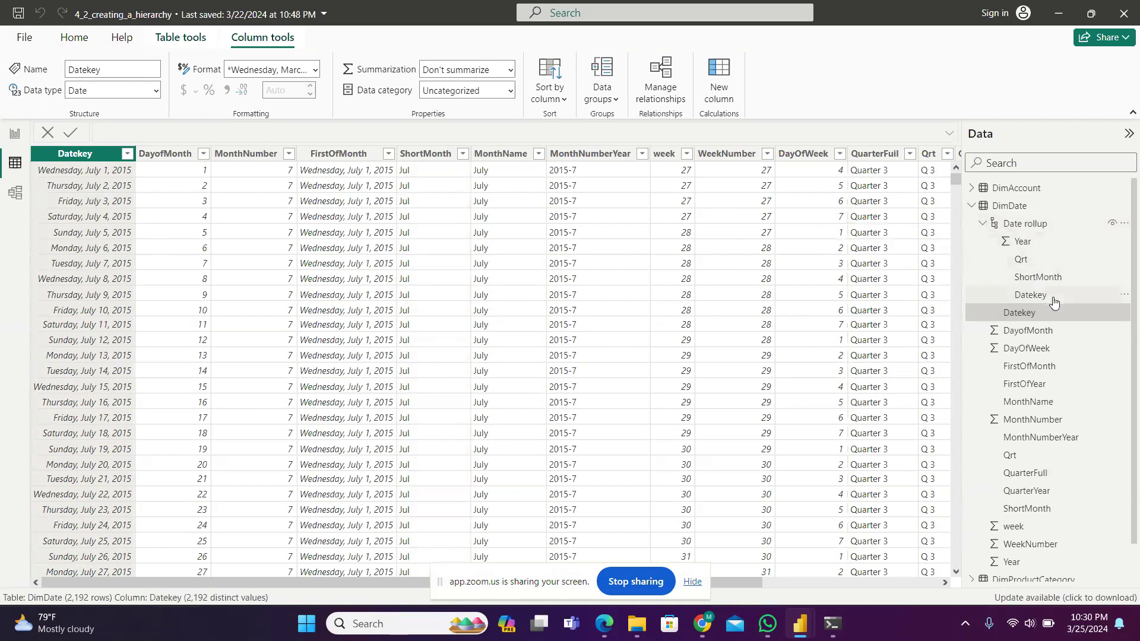
{"action": "left_click", "coordinate": [13, 136]}
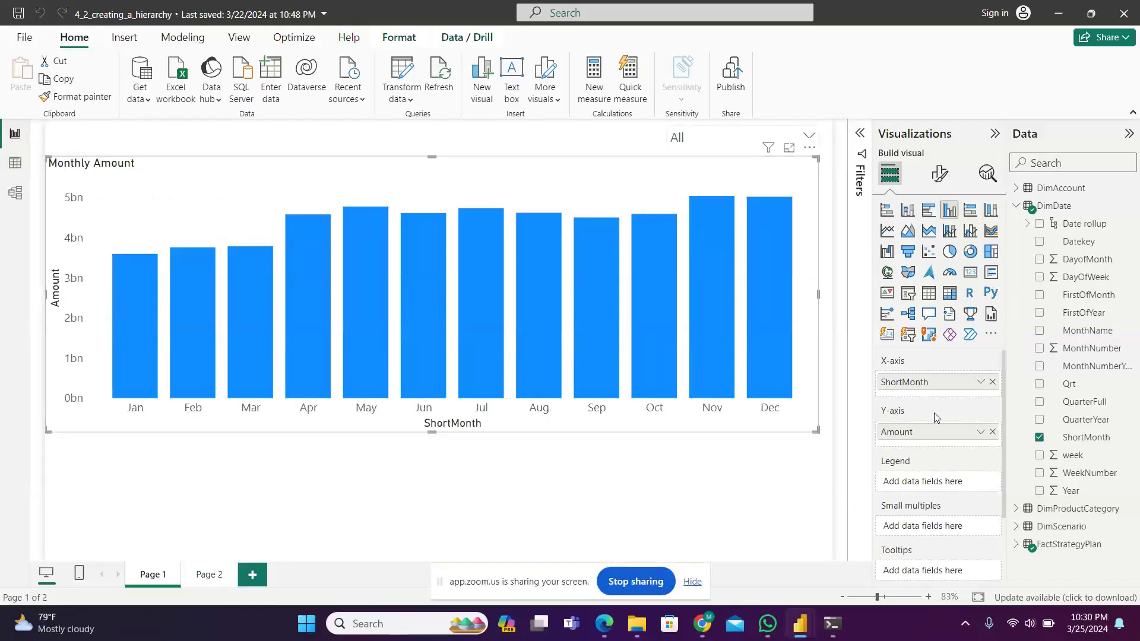
{"action": "left_click", "coordinate": [992, 383]}
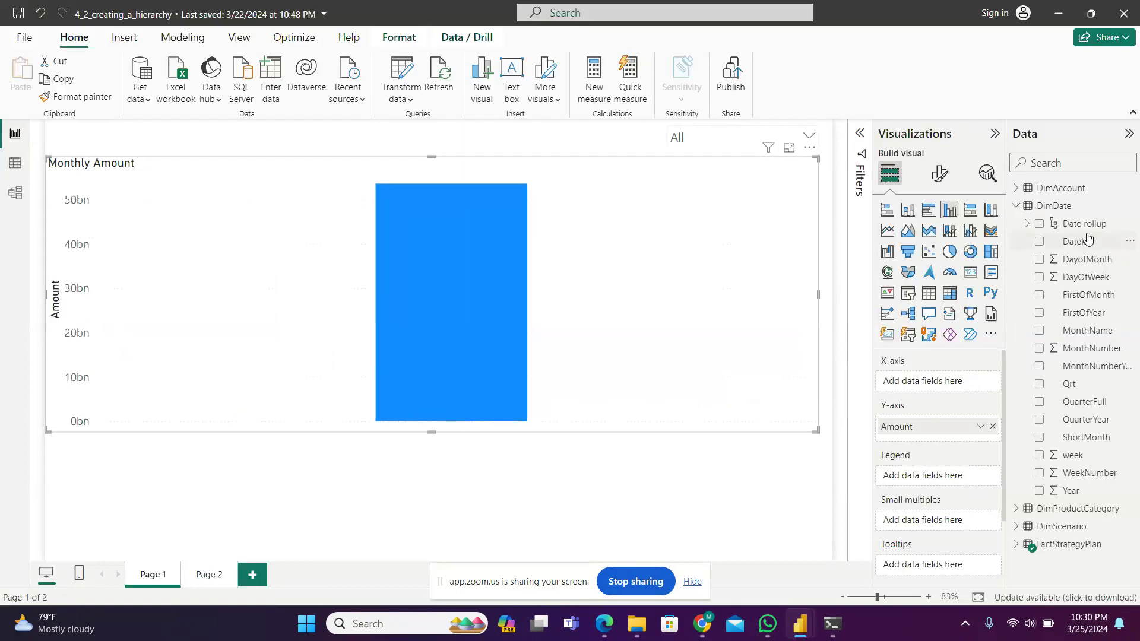
{"action": "left_click_drag", "start_coordinate": [1083, 231], "coordinate": [943, 389]}
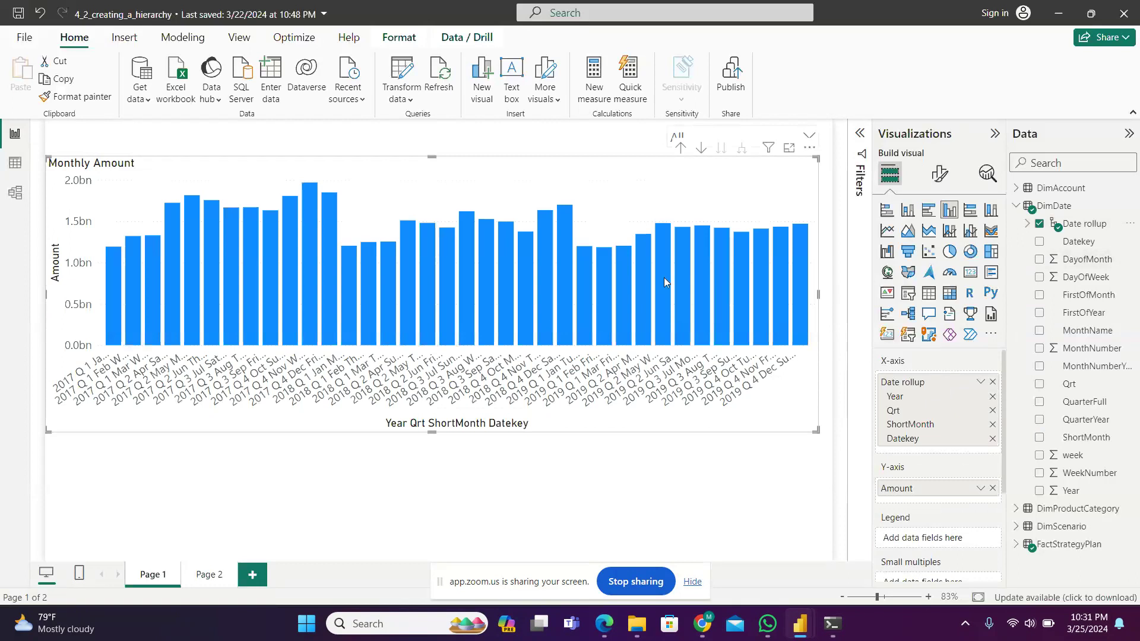
Drill the Monthly Amount chart up to the Year level and turn on its drill mode
{"action": "left_click", "coordinate": [680, 148]}
{"action": "left_click", "coordinate": [679, 149]}
{"action": "mouse_move", "coordinate": [530, 374]}
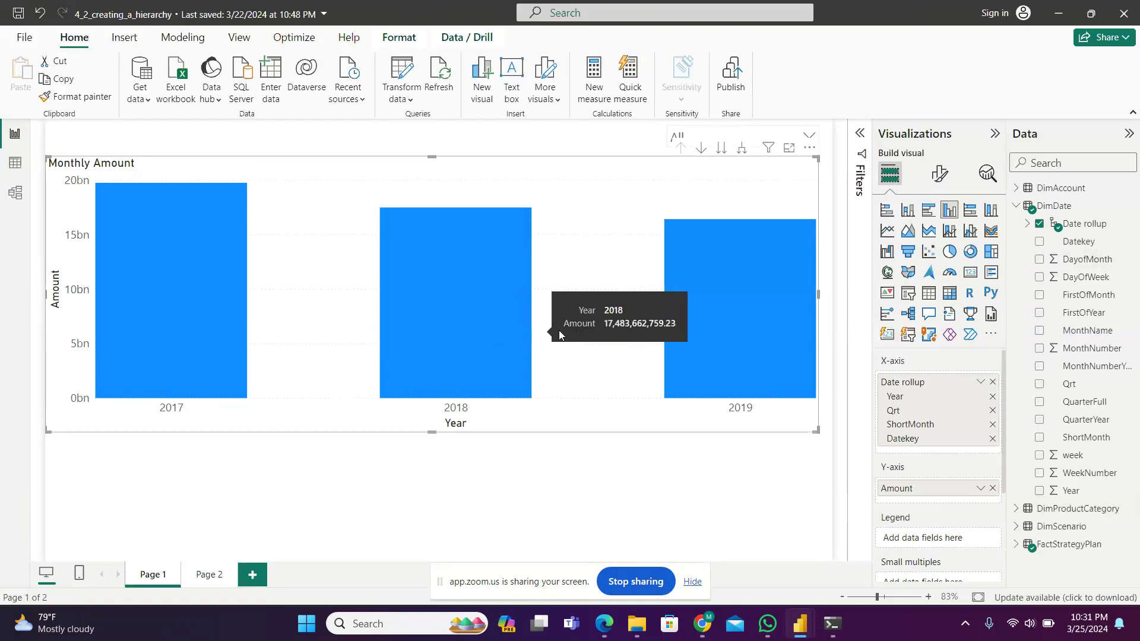
{"action": "left_click", "coordinate": [702, 149]}
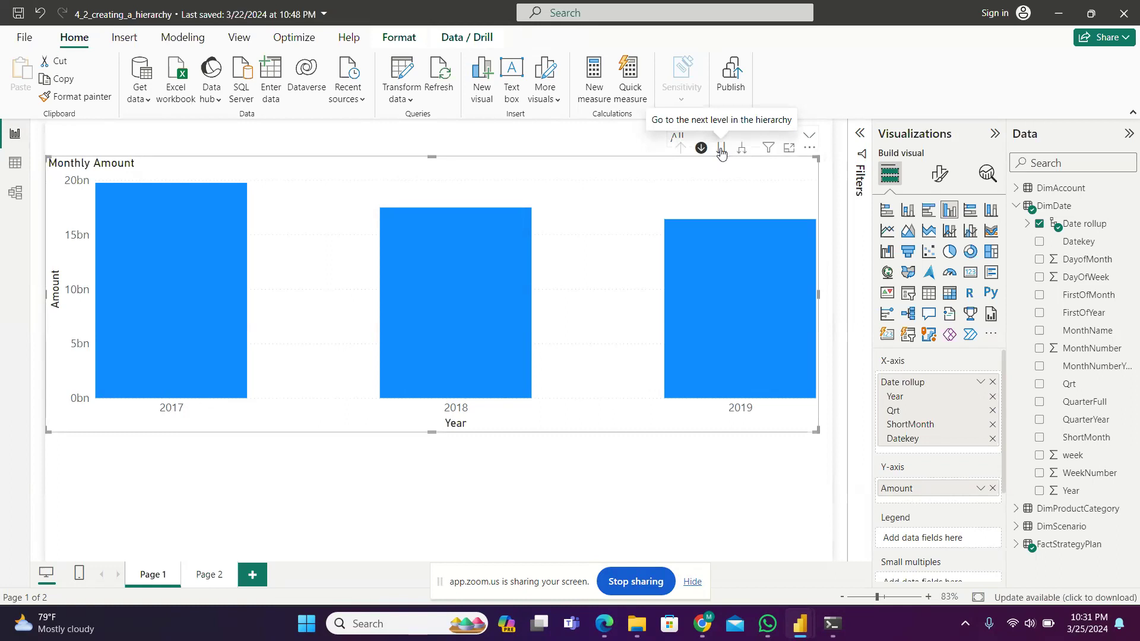
Go to the next hierarchy level of the Monthly Amount chart repeatedly, viewing Qrt, ShortMonth and Datekey
{"action": "left_click", "coordinate": [722, 153]}
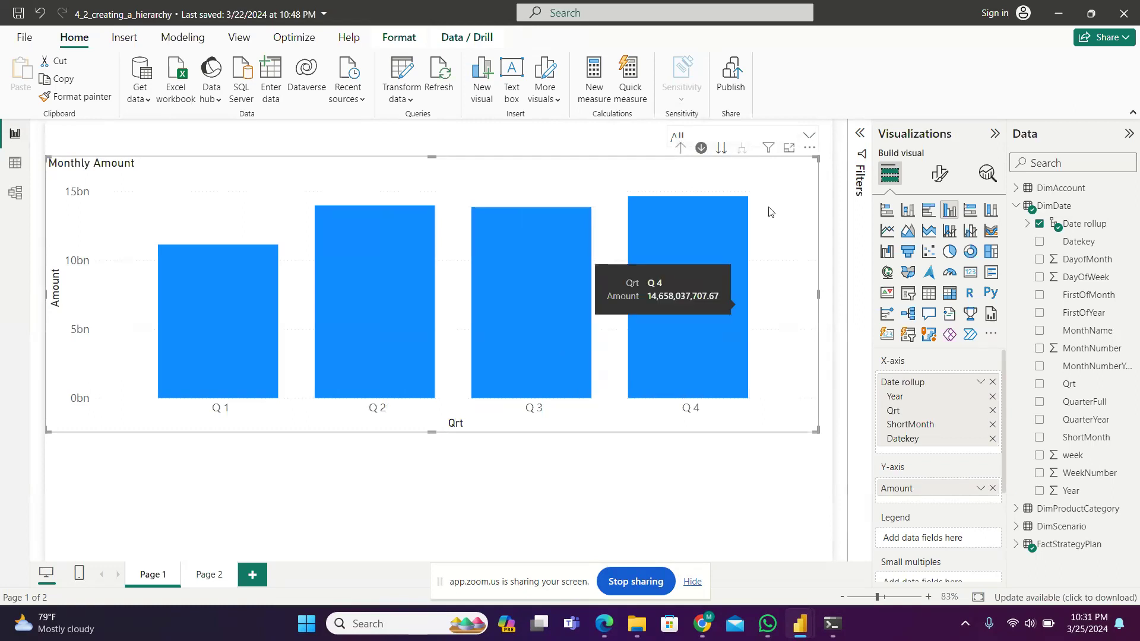
{"action": "left_click", "coordinate": [721, 150]}
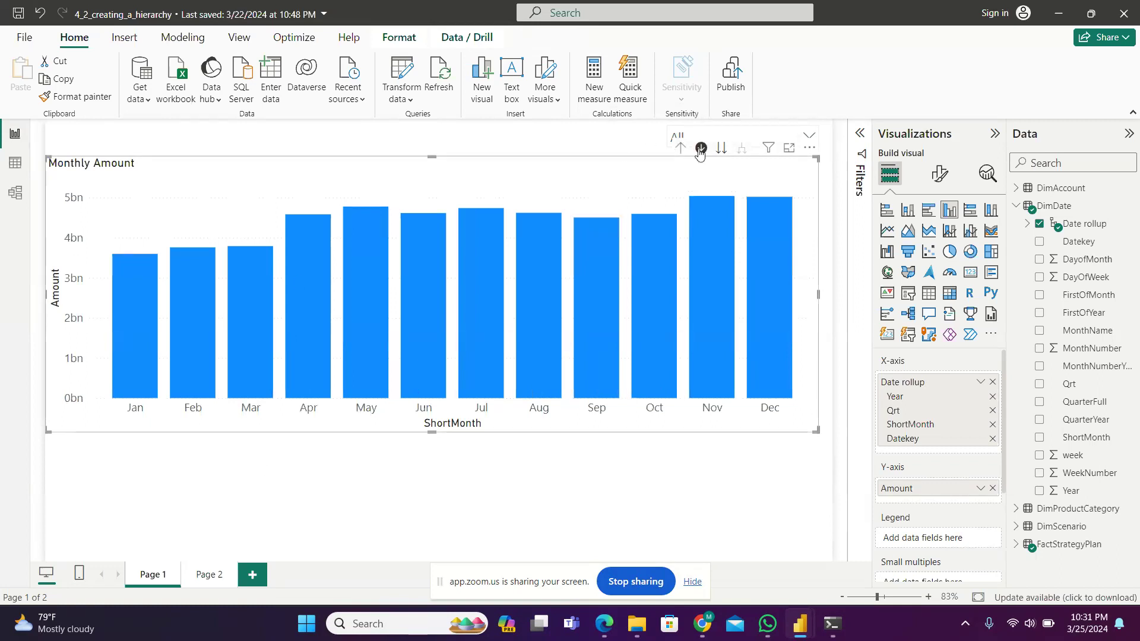
{"action": "left_click", "coordinate": [722, 150]}
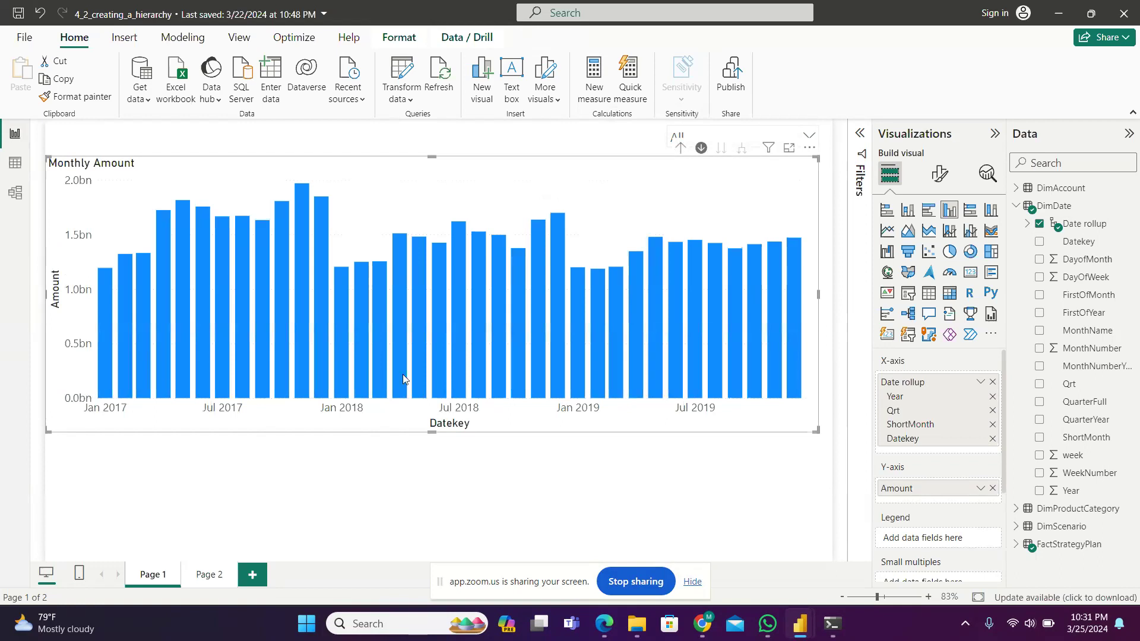
Drill the Monthly Amount chart back up to Year, and expand all levels of the hierarchy down to Datekey
{"action": "left_click", "coordinate": [683, 150]}
{"action": "left_click", "coordinate": [683, 150]}
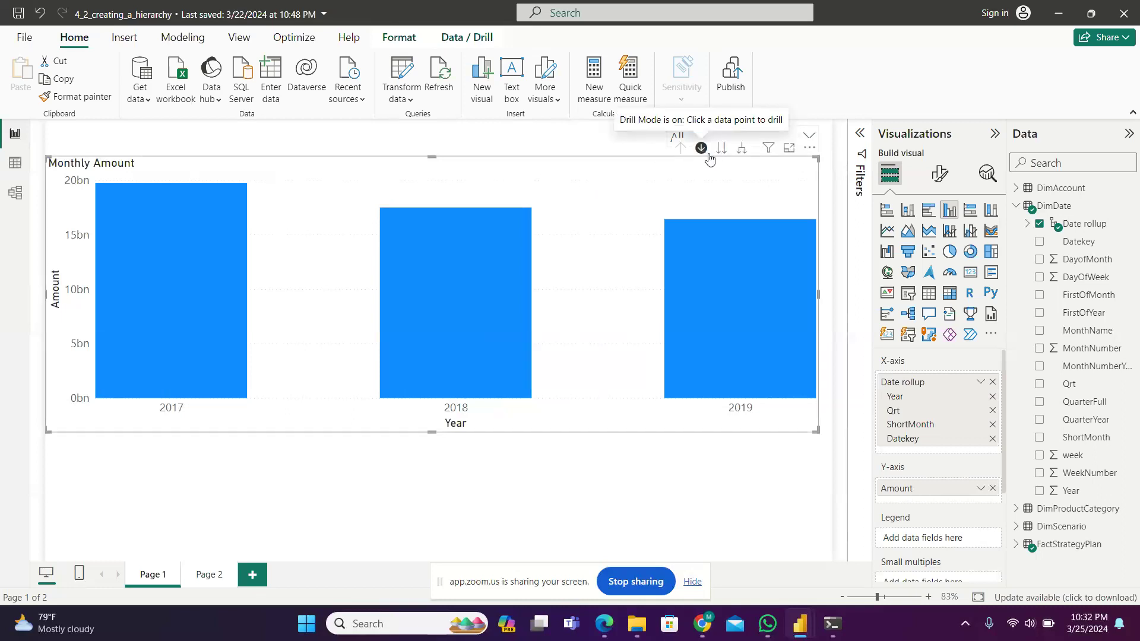
{"action": "left_click", "coordinate": [741, 150]}
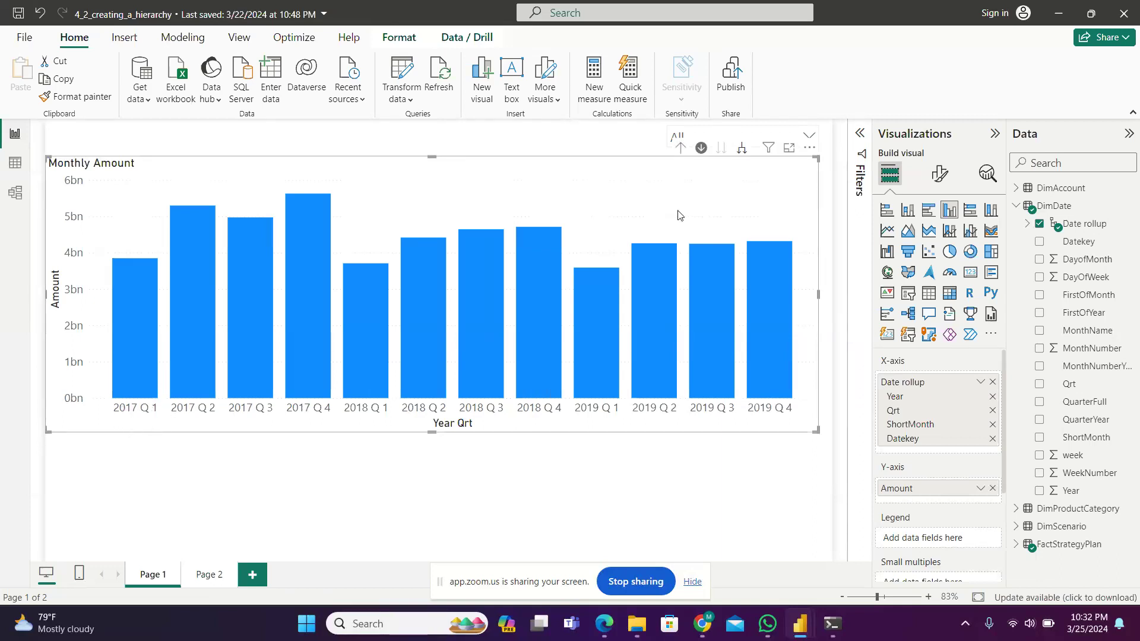
{"action": "left_click", "coordinate": [743, 148]}
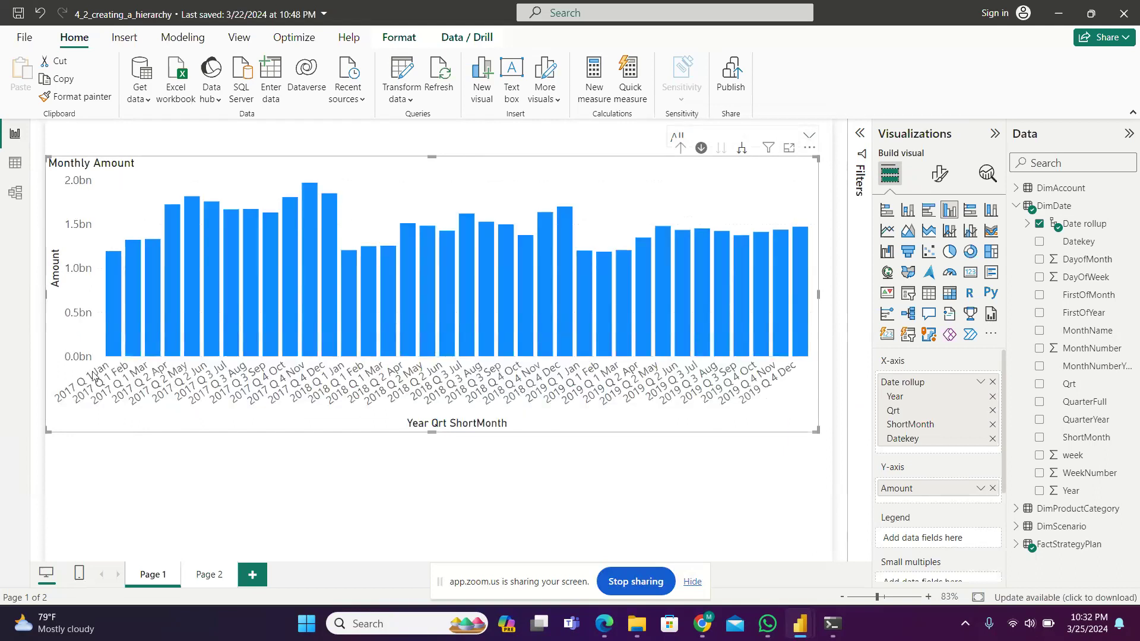
{"action": "left_click", "coordinate": [743, 148]}
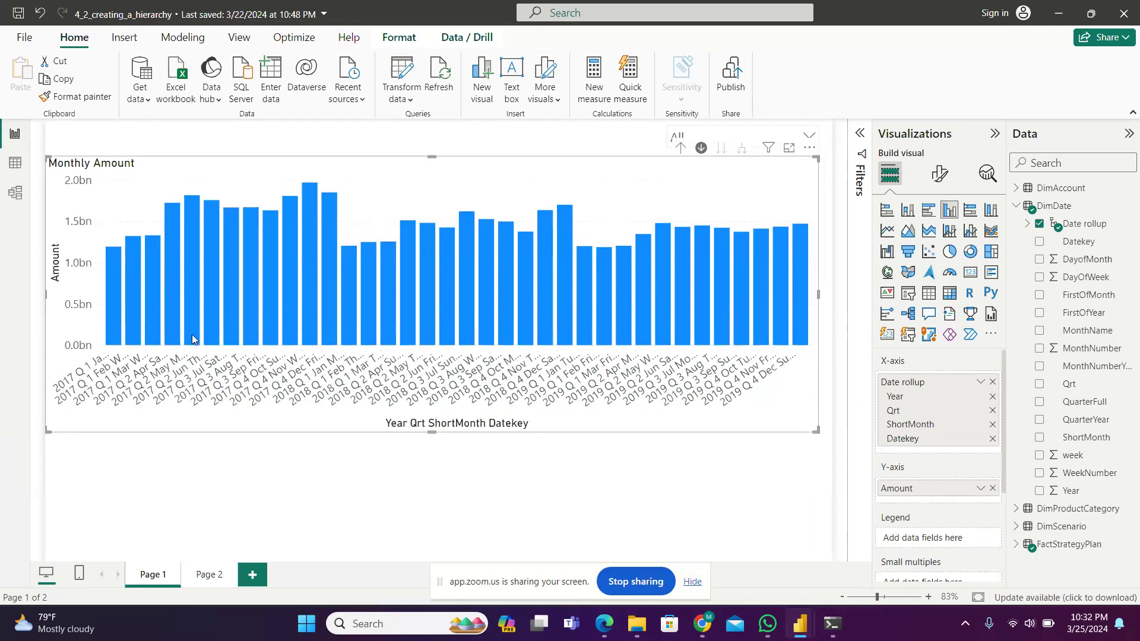
{"action": "mouse_move", "coordinate": [258, 330]}
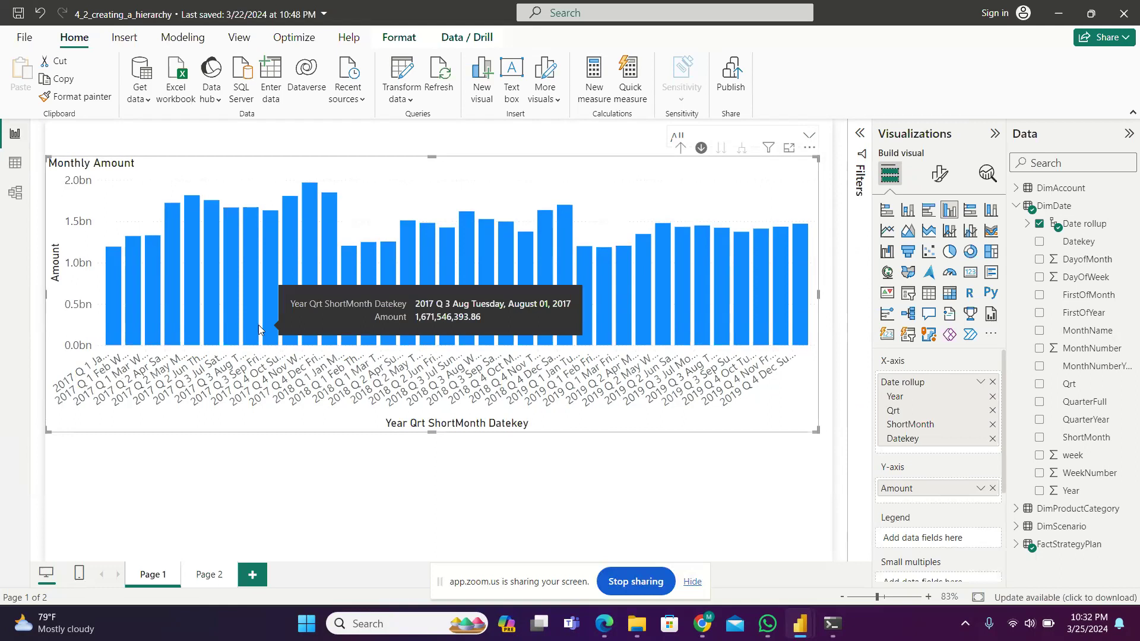
Switch to the 4_3_adding_a_filter report, widen the Budget Product Sold chart toward the Actual card, and examine its bars
{"action": "mouse_move", "coordinate": [834, 634]}
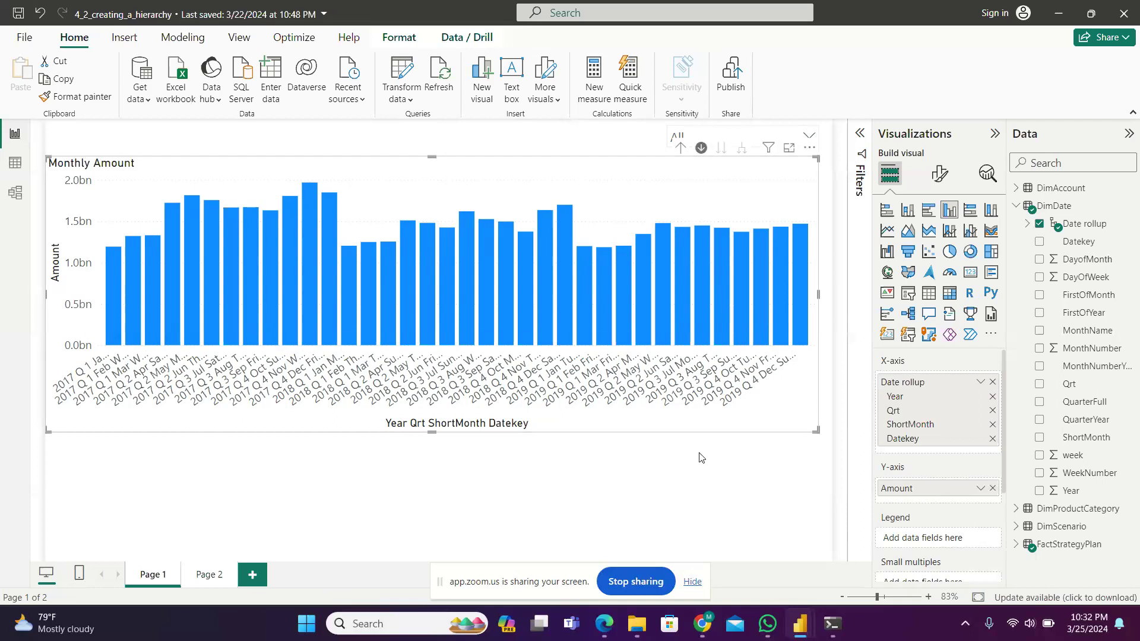
{"action": "mouse_move", "coordinate": [805, 625]}
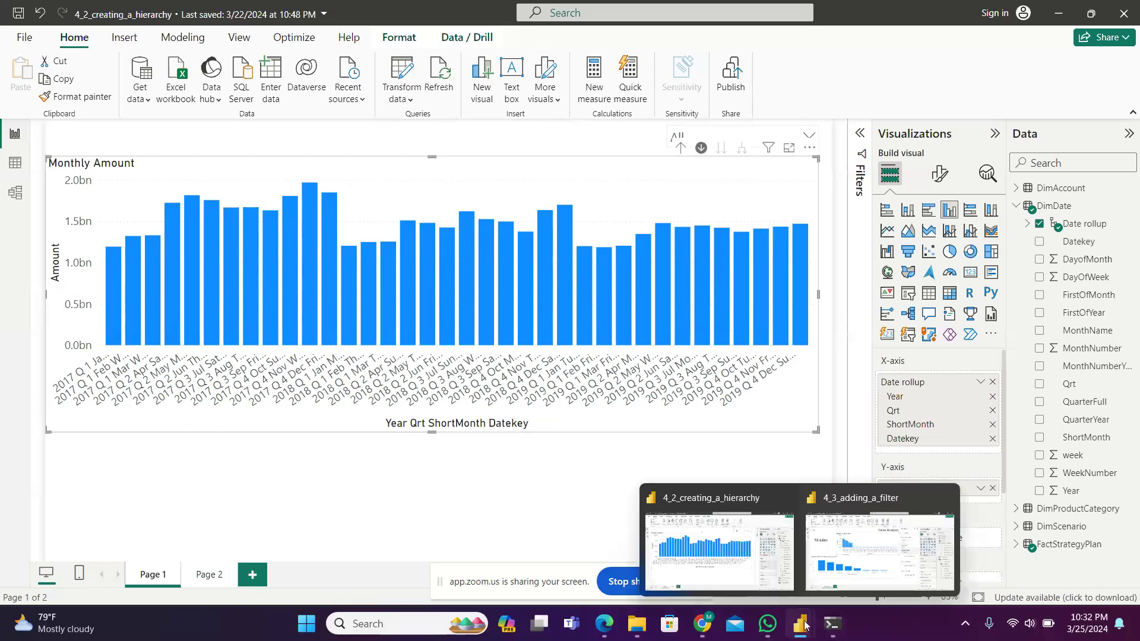
{"action": "left_click", "coordinate": [858, 555]}
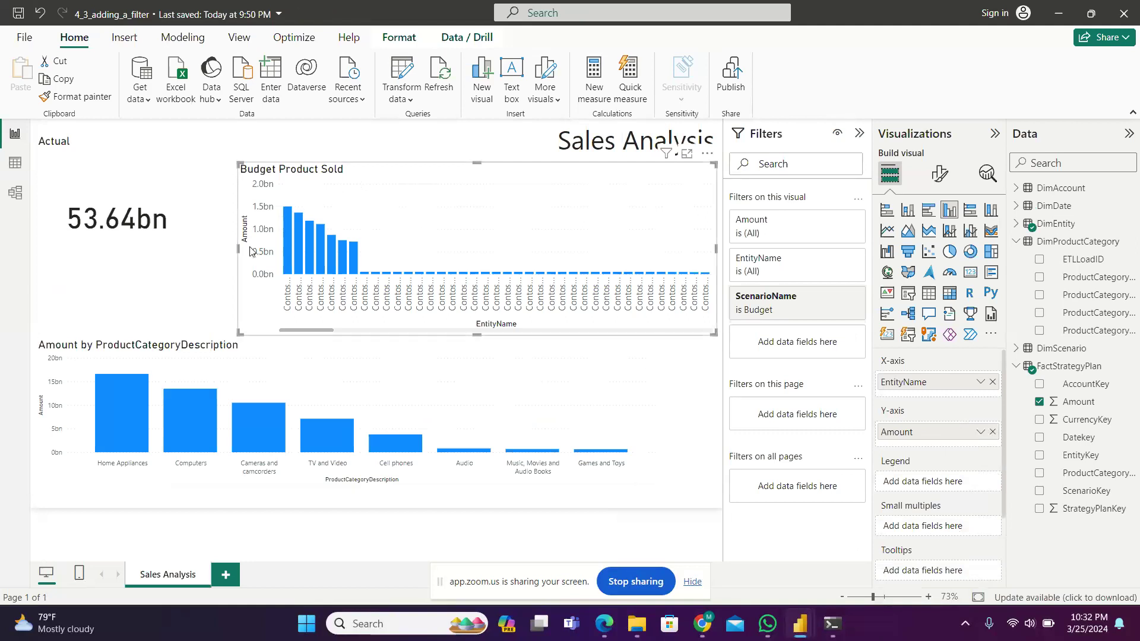
{"action": "left_click_drag", "start_coordinate": [235, 244], "coordinate": [175, 243]}
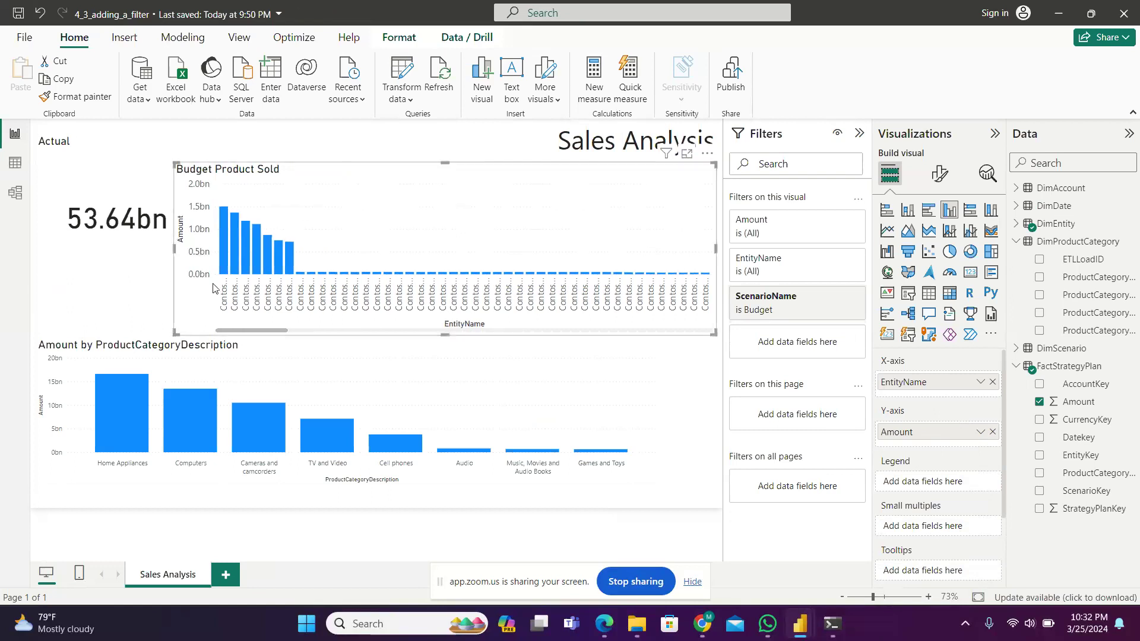
{"action": "left_click_drag", "start_coordinate": [231, 328], "coordinate": [272, 330]}
{"action": "mouse_move", "coordinate": [371, 277]}
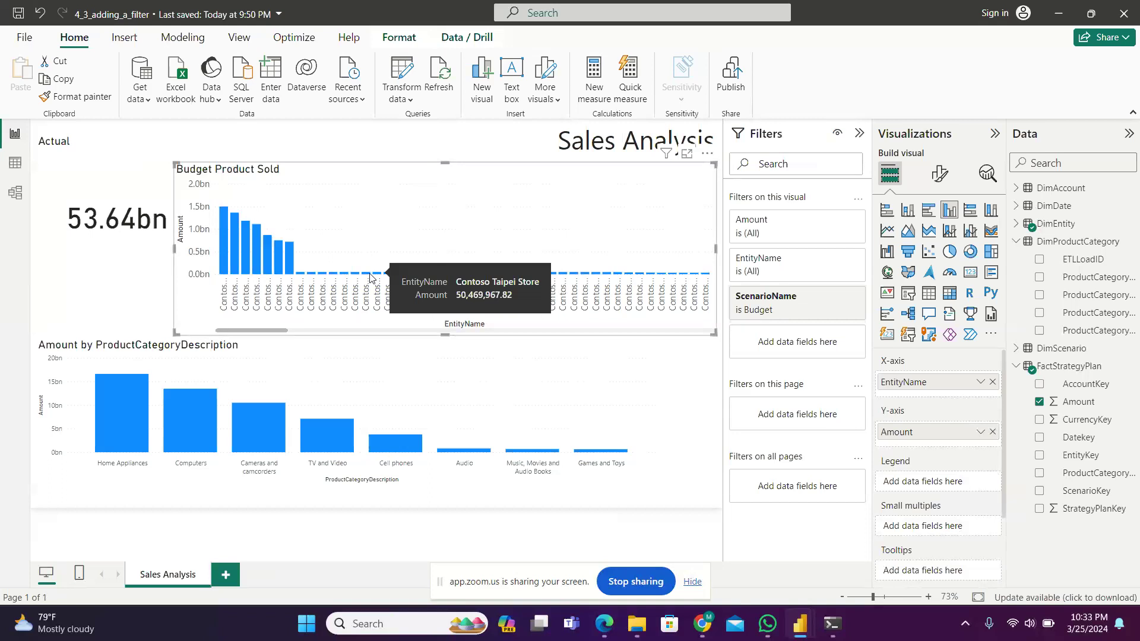
Apply a Top N filter on EntityName in the Budget Product Sold chart, showing the top 19 items by Amount
{"action": "left_click", "coordinate": [859, 134]}
{"action": "left_click", "coordinate": [860, 140]}
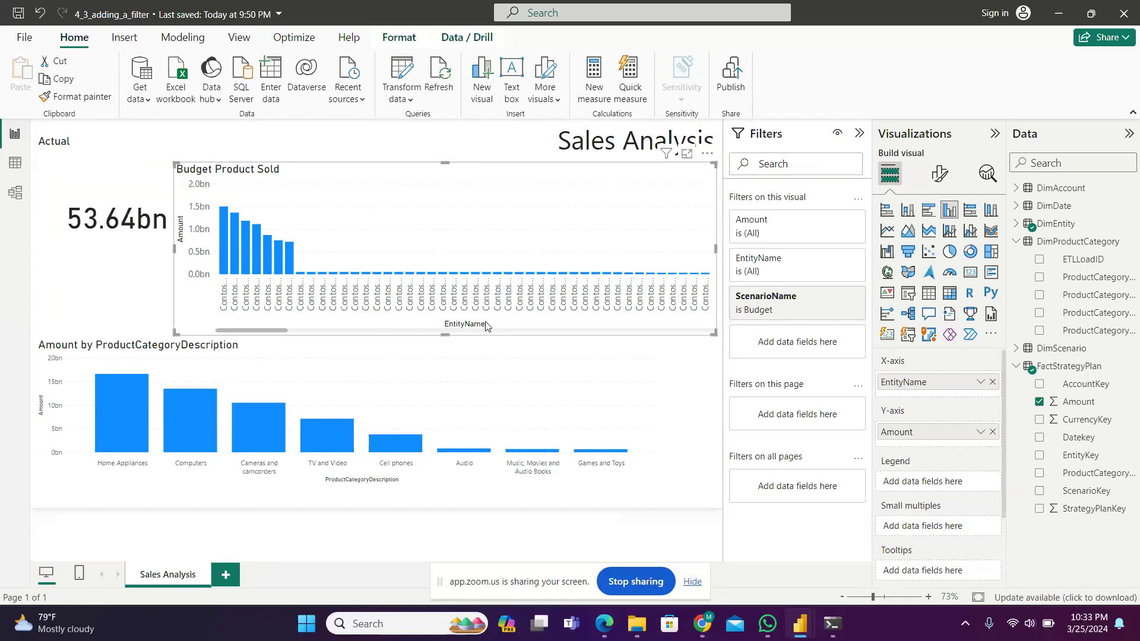
{"action": "left_click", "coordinate": [835, 260]}
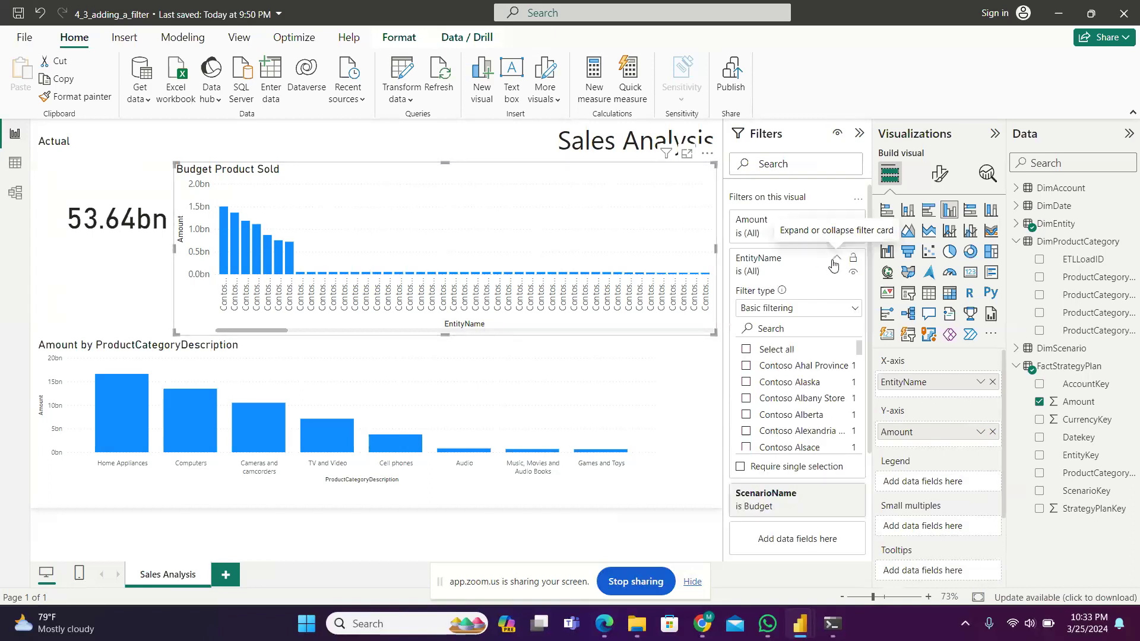
{"action": "left_click", "coordinate": [811, 314]}
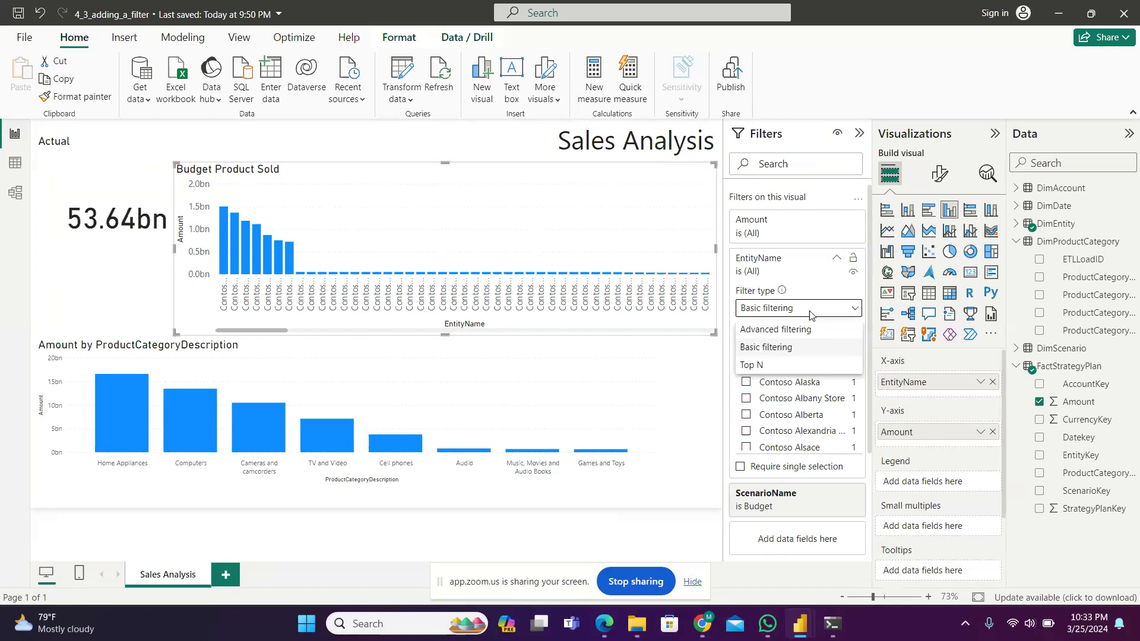
{"action": "left_click", "coordinate": [768, 366]}
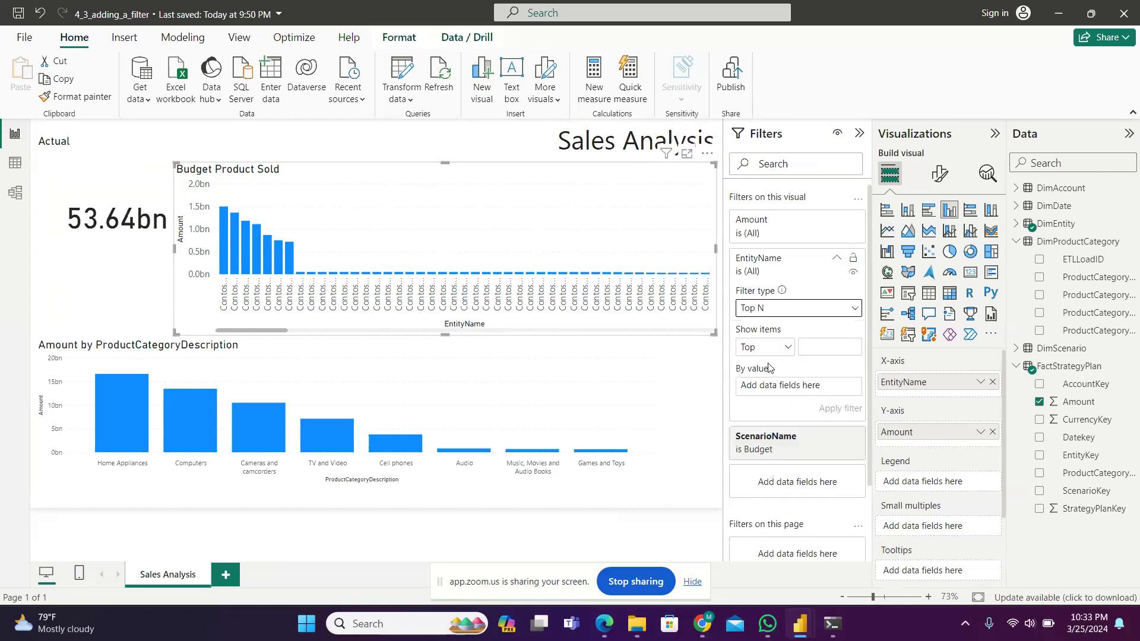
{"action": "left_click", "coordinate": [836, 352]}
{"action": "type", "text": "19"}
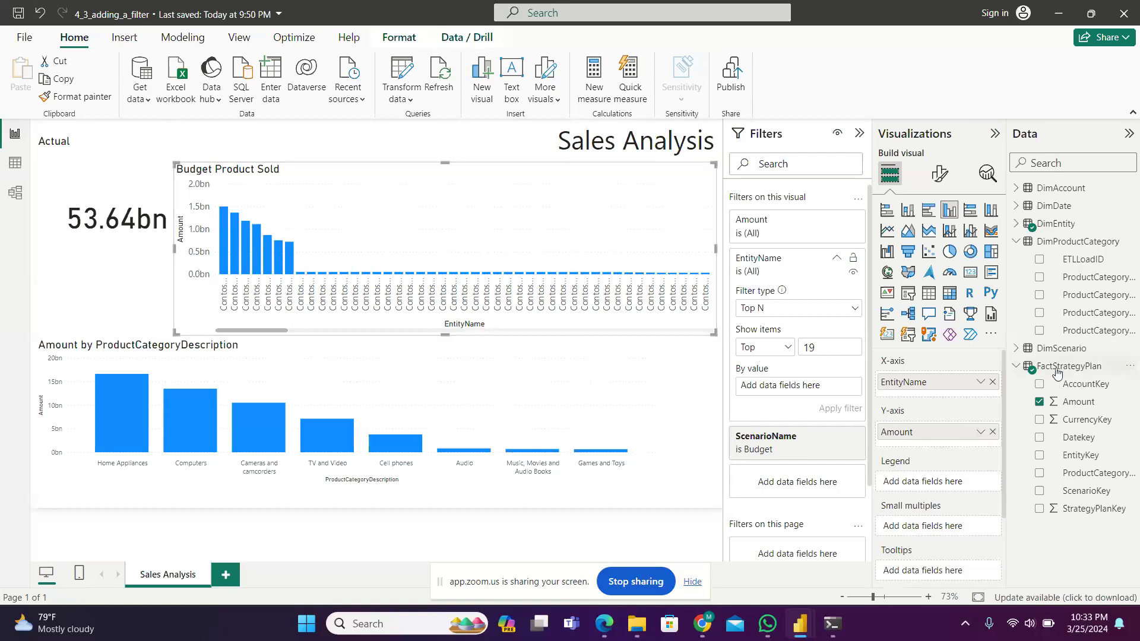
{"action": "left_click_drag", "start_coordinate": [1070, 405], "coordinate": [789, 389]}
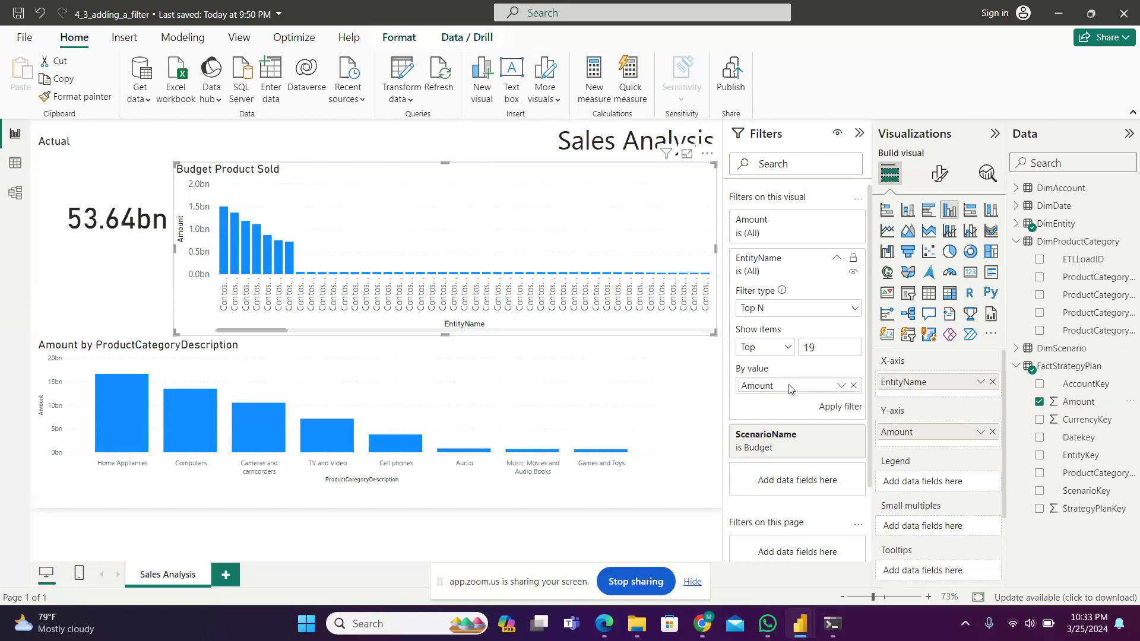
{"action": "left_click", "coordinate": [849, 407]}
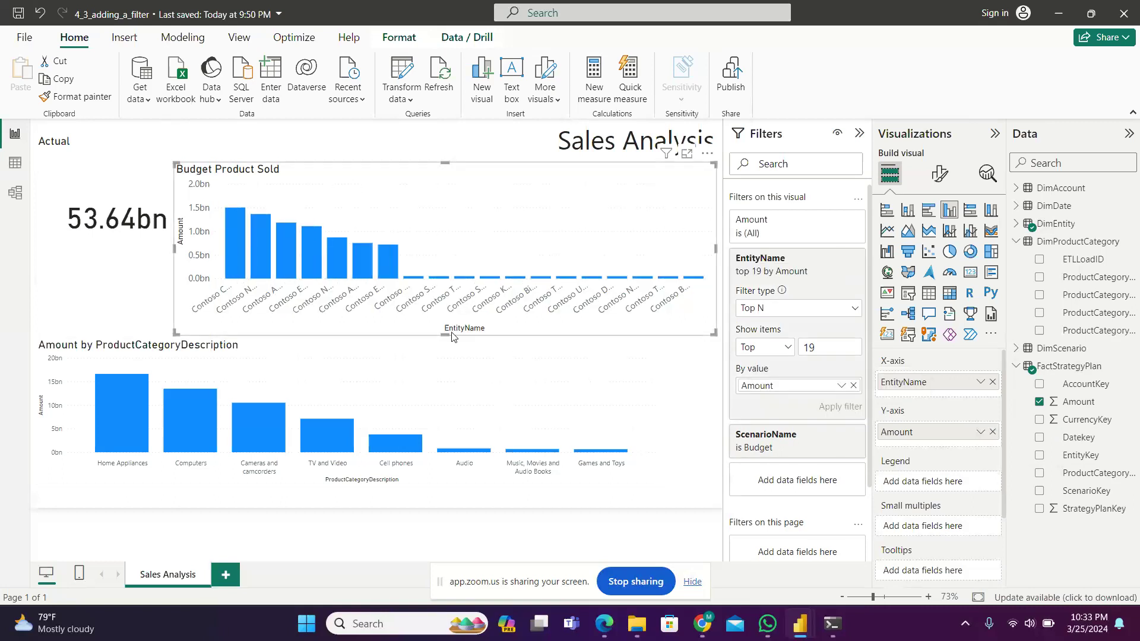
Sort the Budget Product Sold chart's axis in ascending order of Amount
{"action": "left_click", "coordinate": [708, 157]}
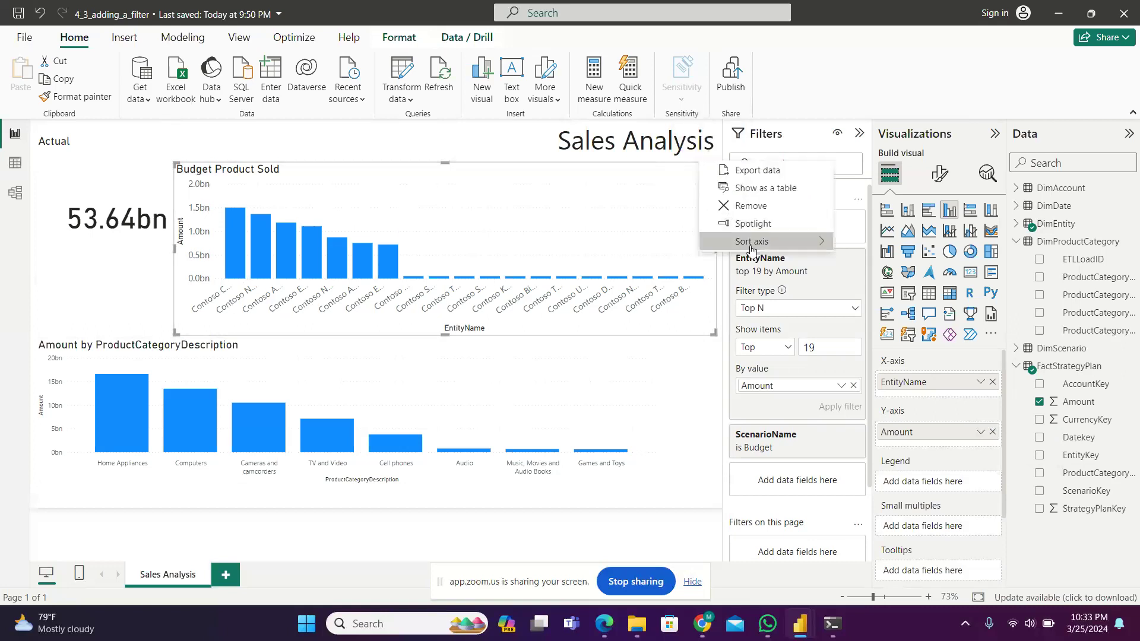
{"action": "mouse_move", "coordinate": [745, 243]}
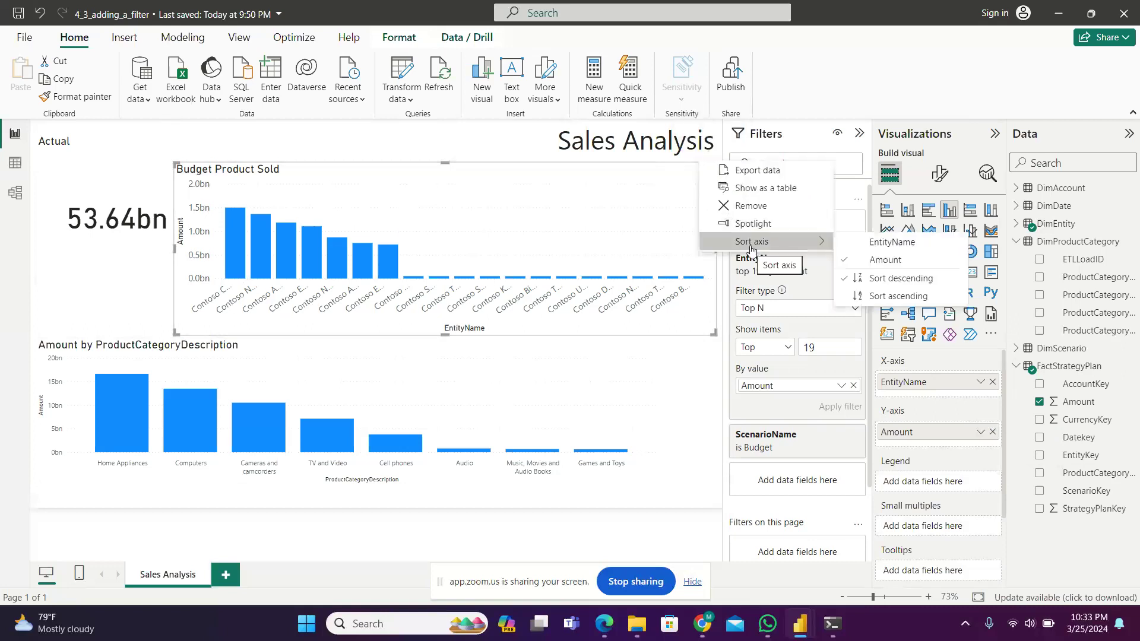
{"action": "left_click", "coordinate": [890, 296]}
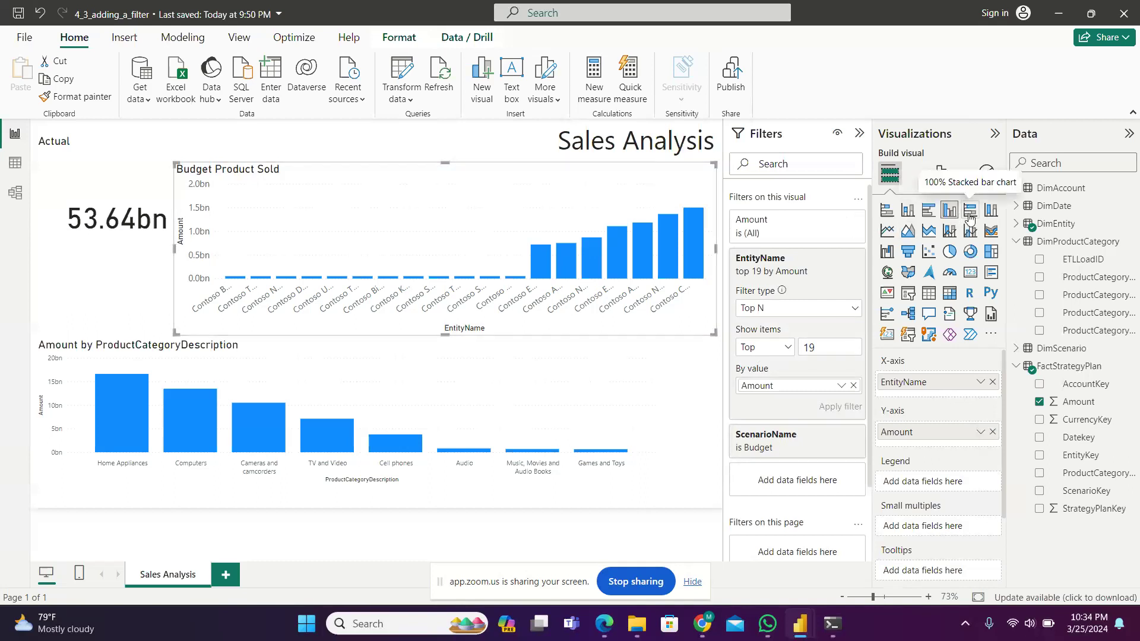
Try the clustered and stacked bar chart types on the Budget Product Sold visual, and return it to a clustered column chart
{"action": "left_click", "coordinate": [924, 214]}
{"action": "left_click", "coordinate": [887, 211]}
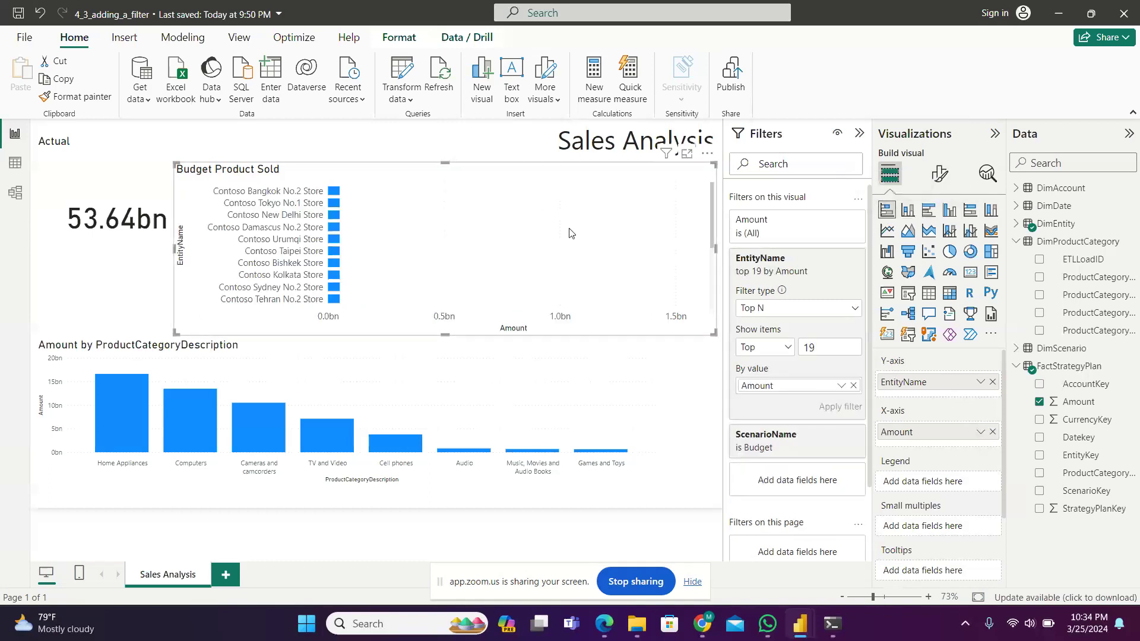
{"action": "left_click", "coordinate": [950, 215]}
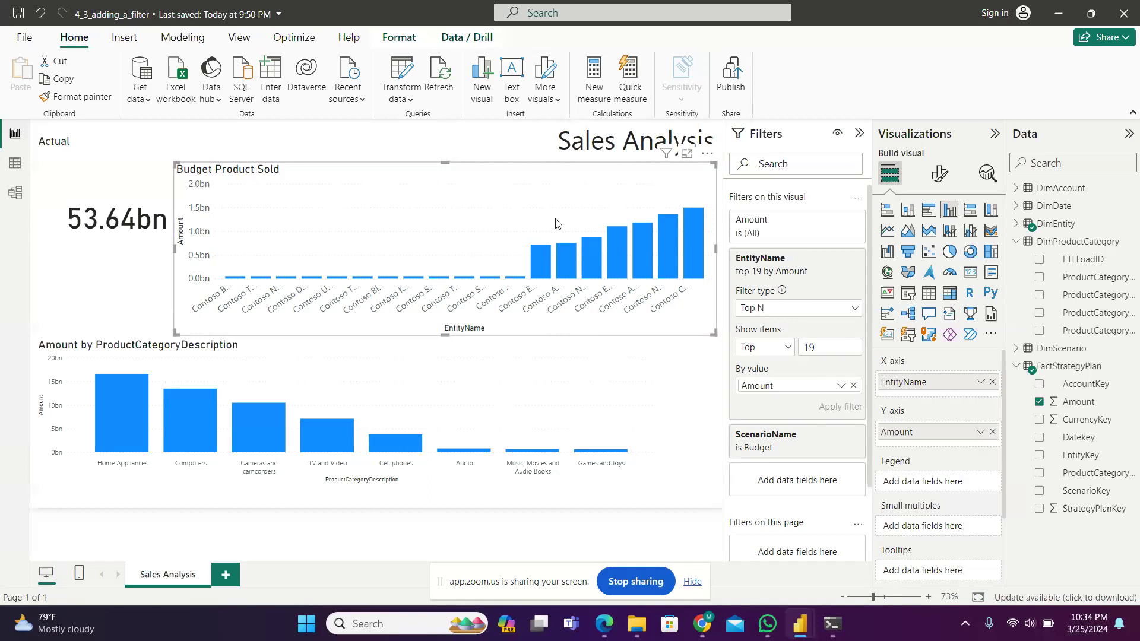
Add two blank pages to the report and return to the Sales Analysis page
{"action": "left_click", "coordinate": [466, 141]}
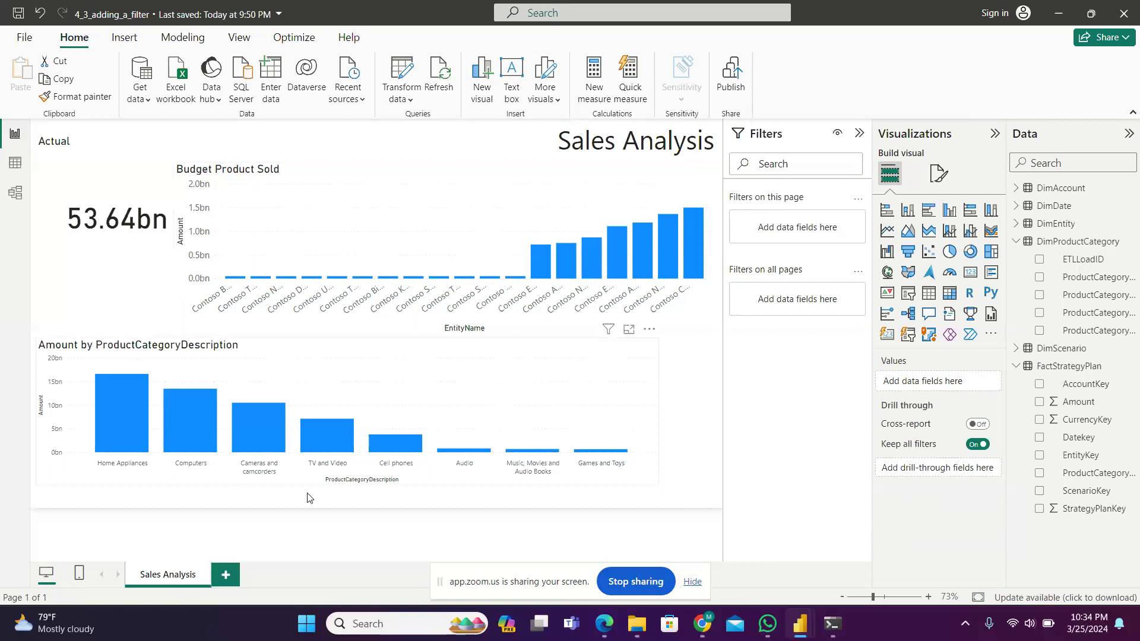
{"action": "left_click", "coordinate": [231, 576]}
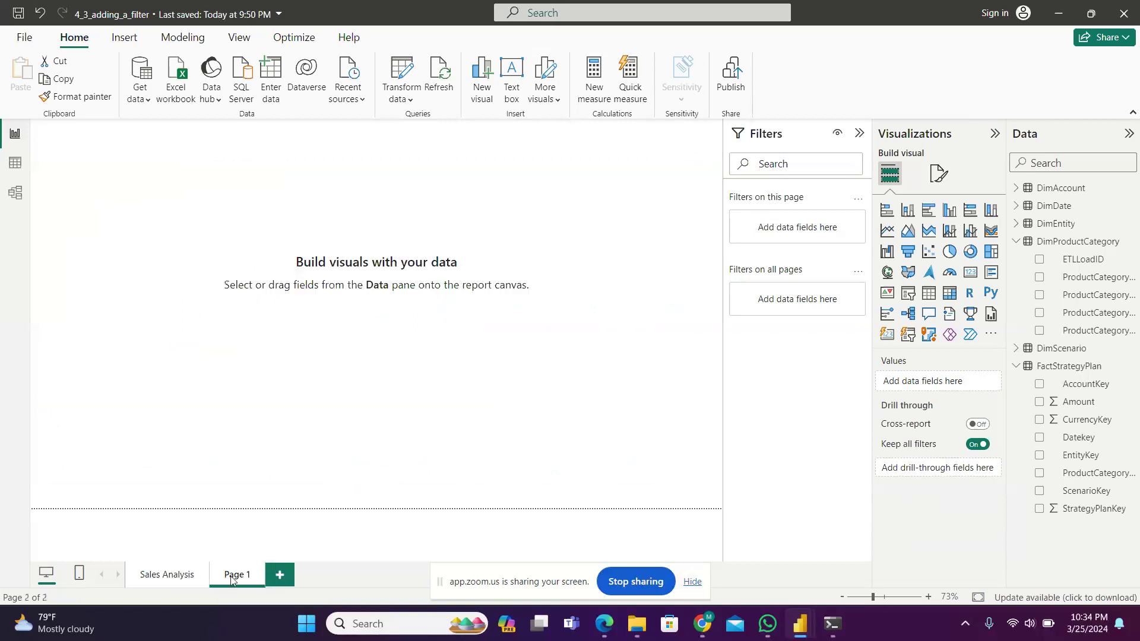
{"action": "left_click", "coordinate": [284, 576]}
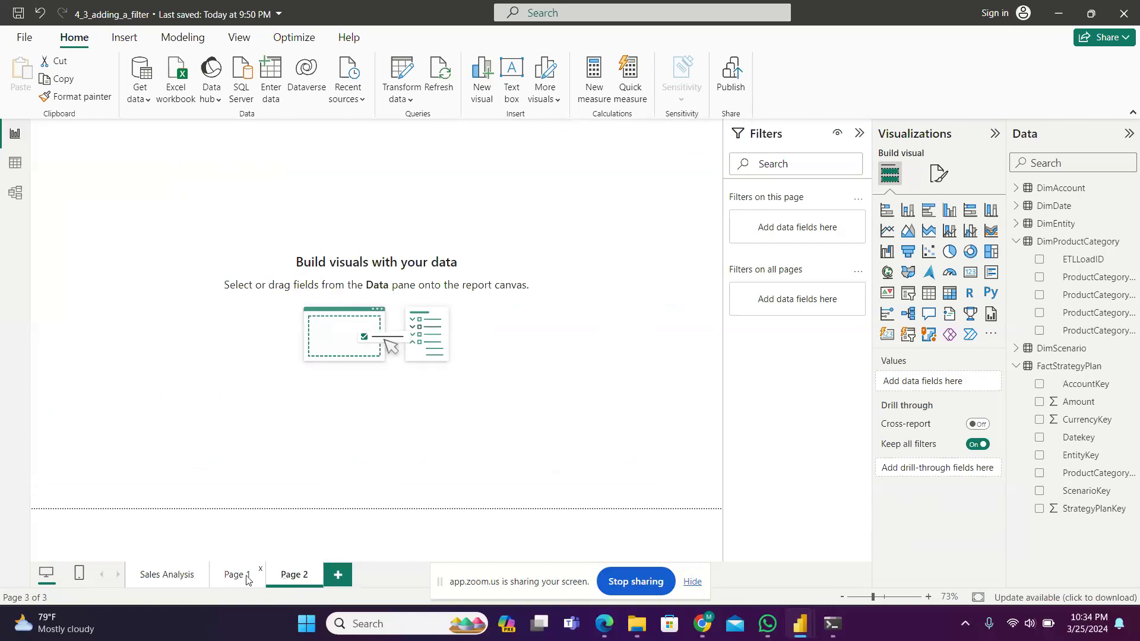
{"action": "left_click", "coordinate": [196, 575]}
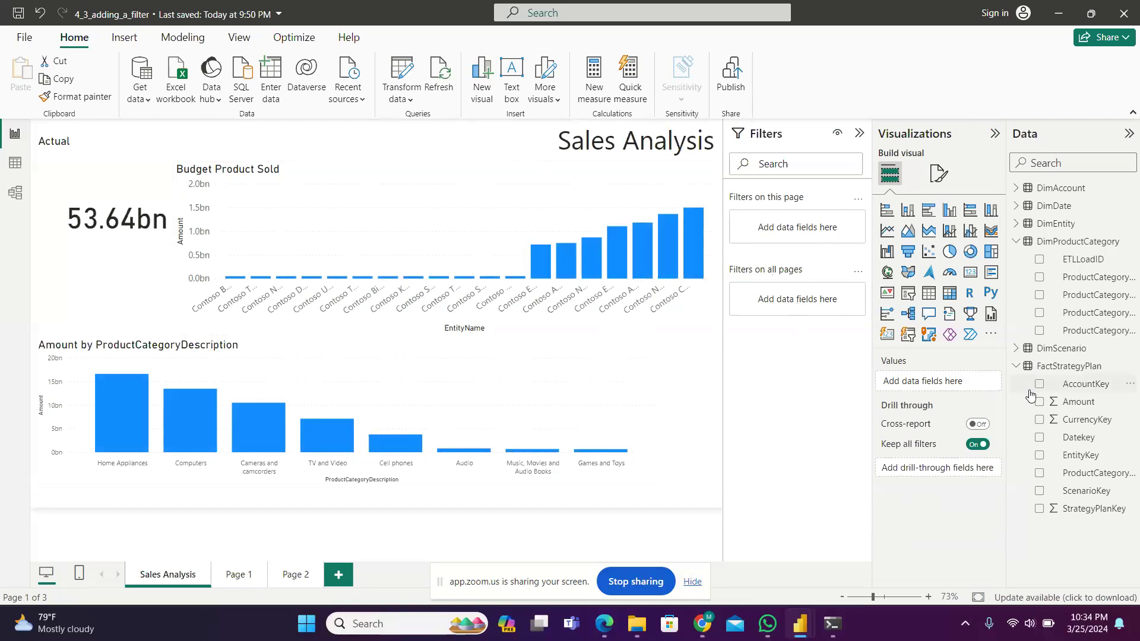
Add ScenarioName from DimScenario as a basic filter on all pages, testing Actual alone before selecting all scenarios
{"action": "left_click", "coordinate": [1038, 351]}
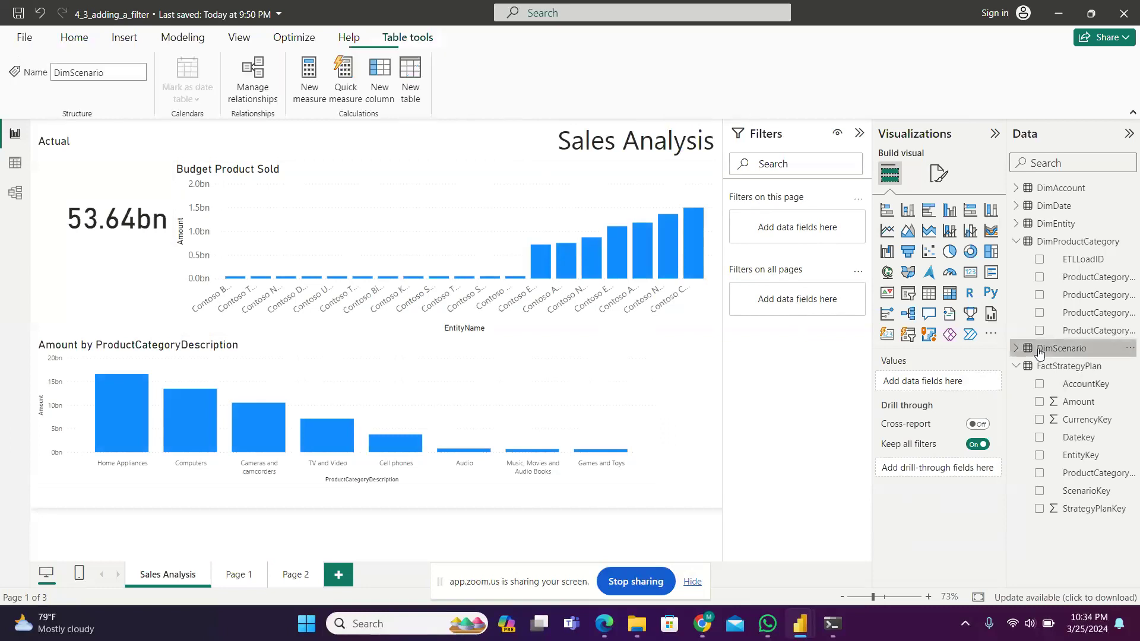
{"action": "left_click", "coordinate": [1017, 349]}
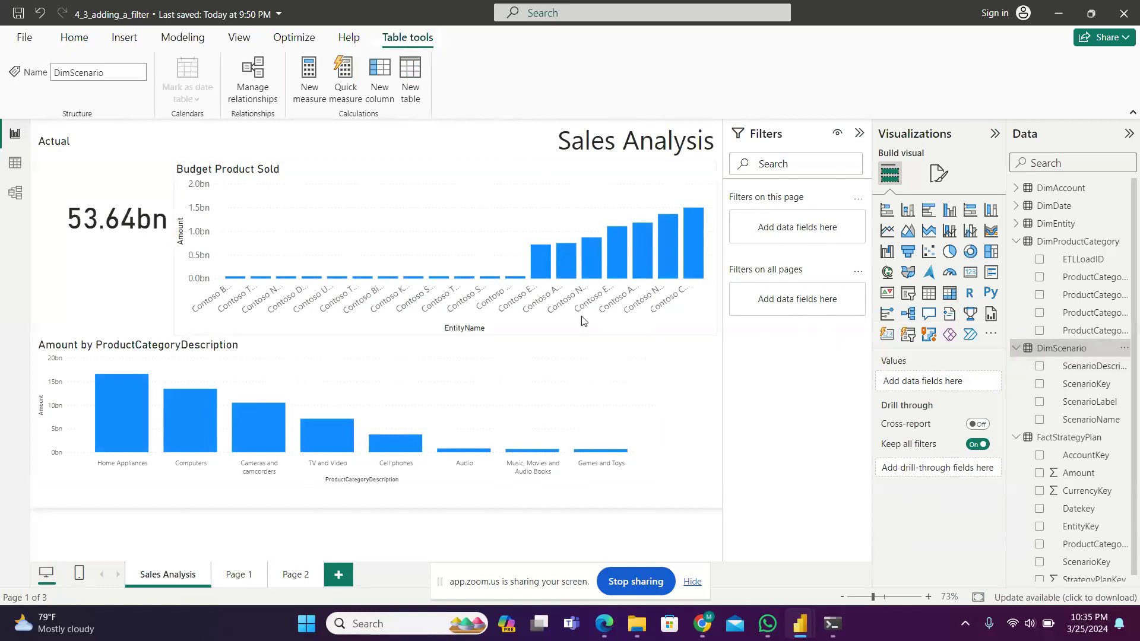
{"action": "left_click_drag", "start_coordinate": [1059, 419], "coordinate": [784, 299]}
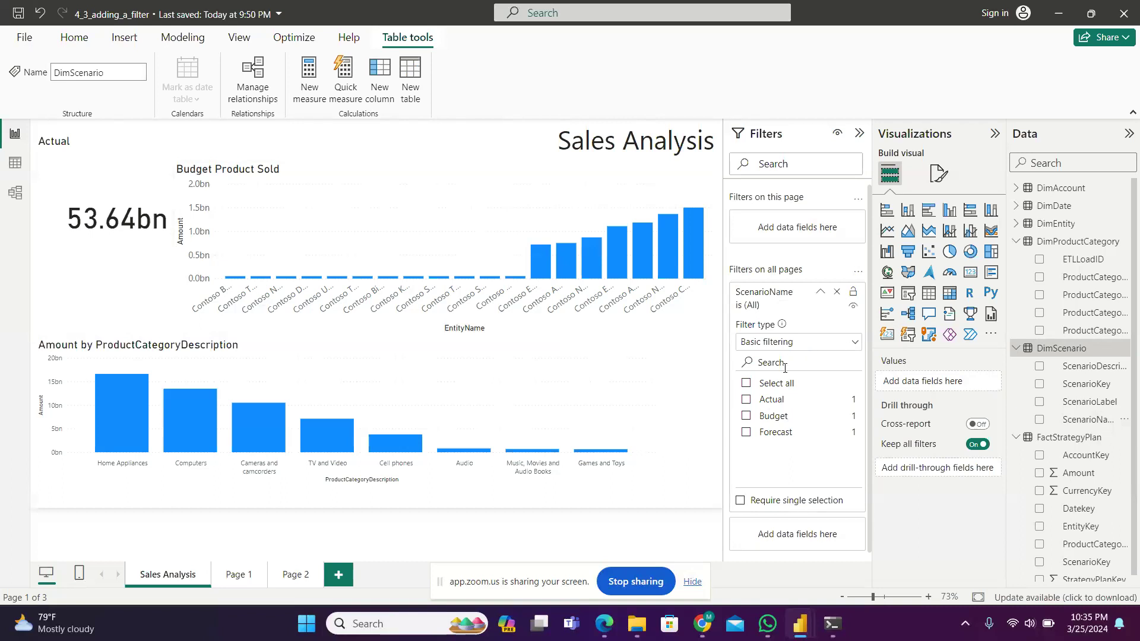
{"action": "left_click", "coordinate": [746, 406]}
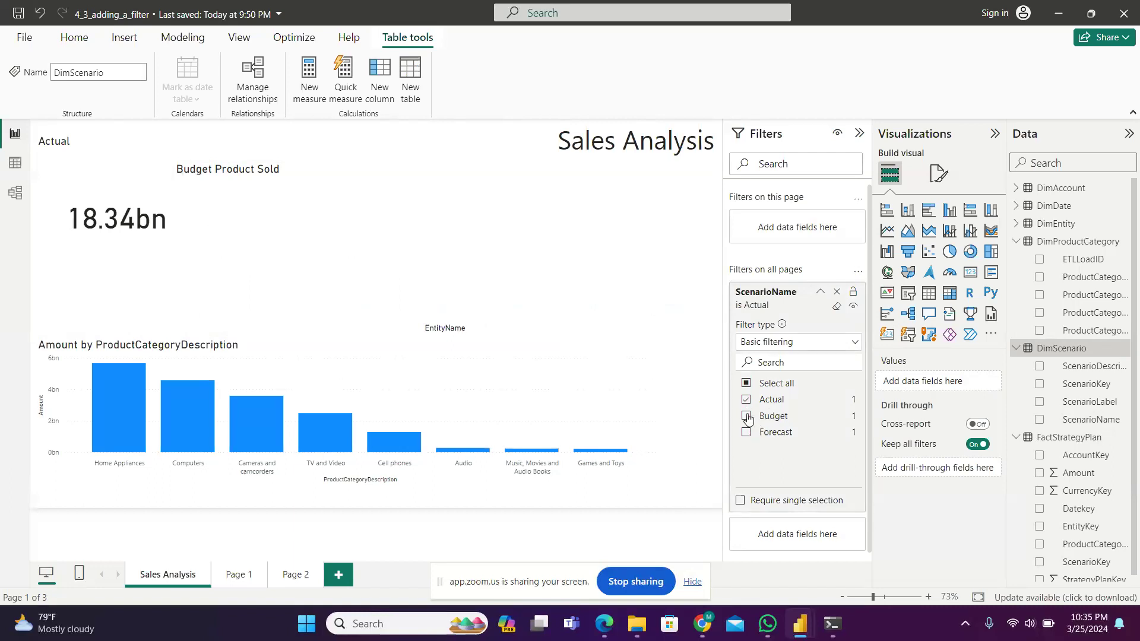
{"action": "left_click", "coordinate": [746, 383]}
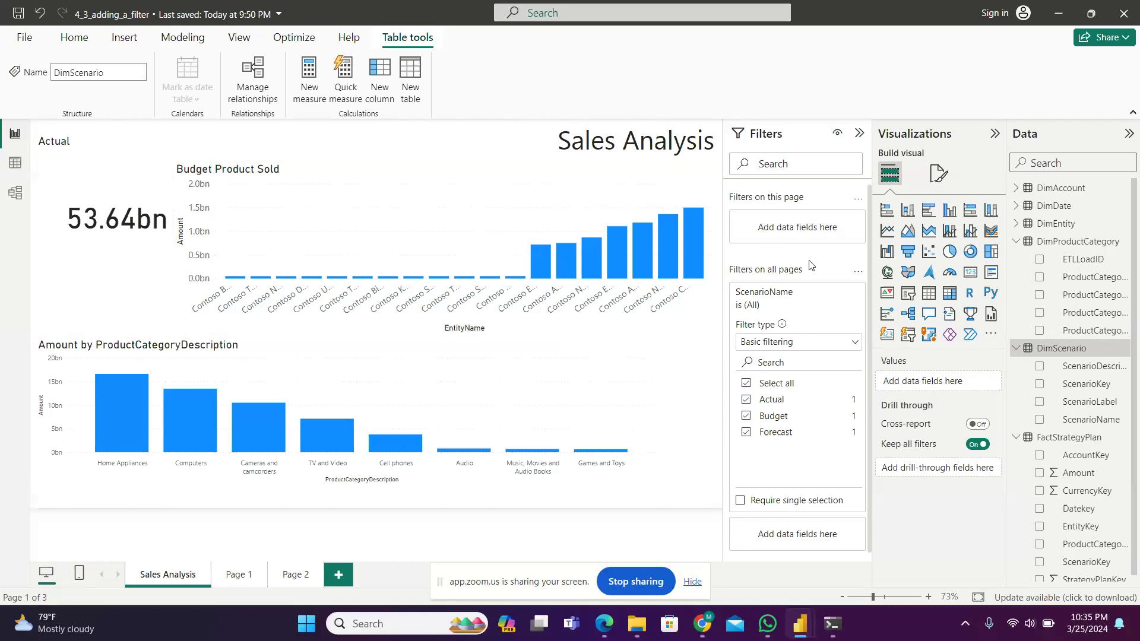
Try editing the visual interactions of the Actual card, and turn interaction editing off again
{"action": "left_click", "coordinate": [131, 231]}
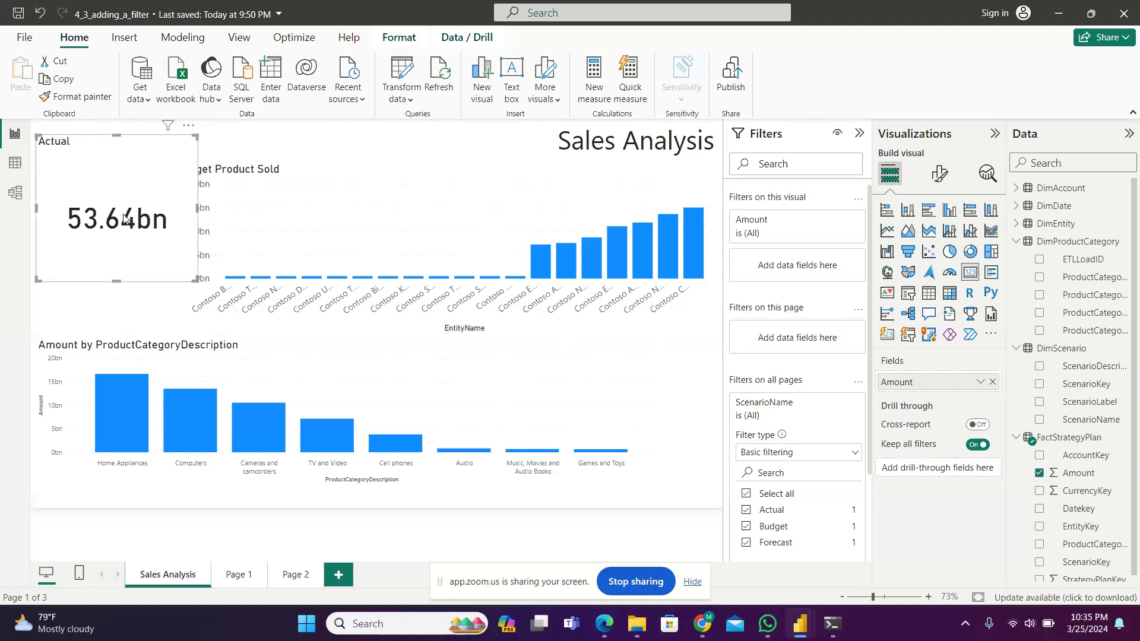
{"action": "left_click", "coordinate": [407, 45]}
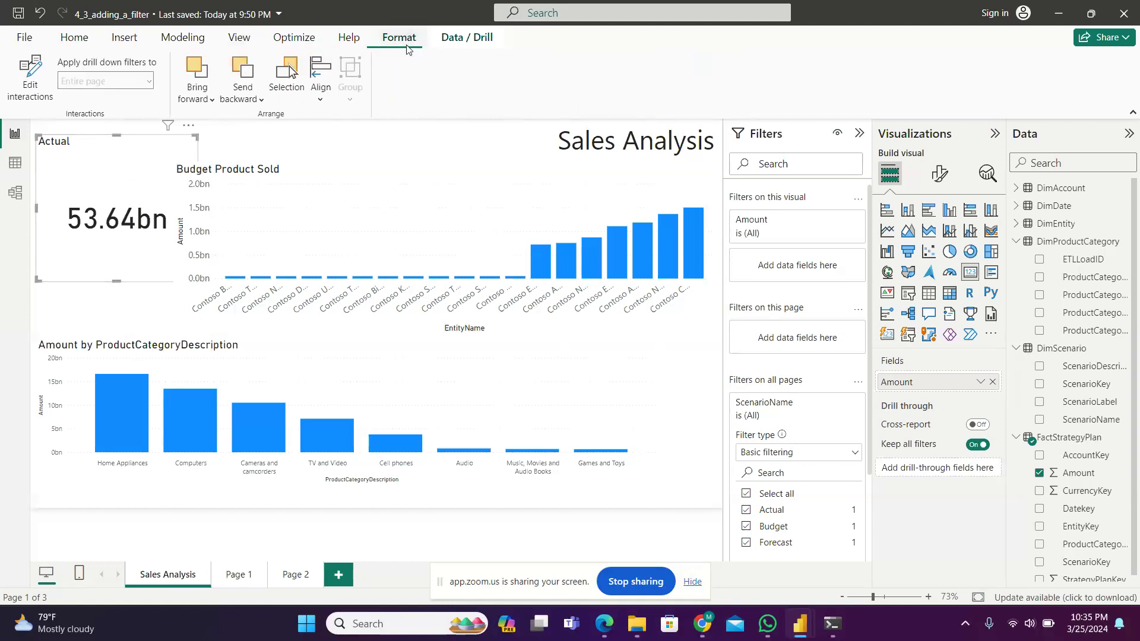
{"action": "left_click", "coordinate": [30, 89]}
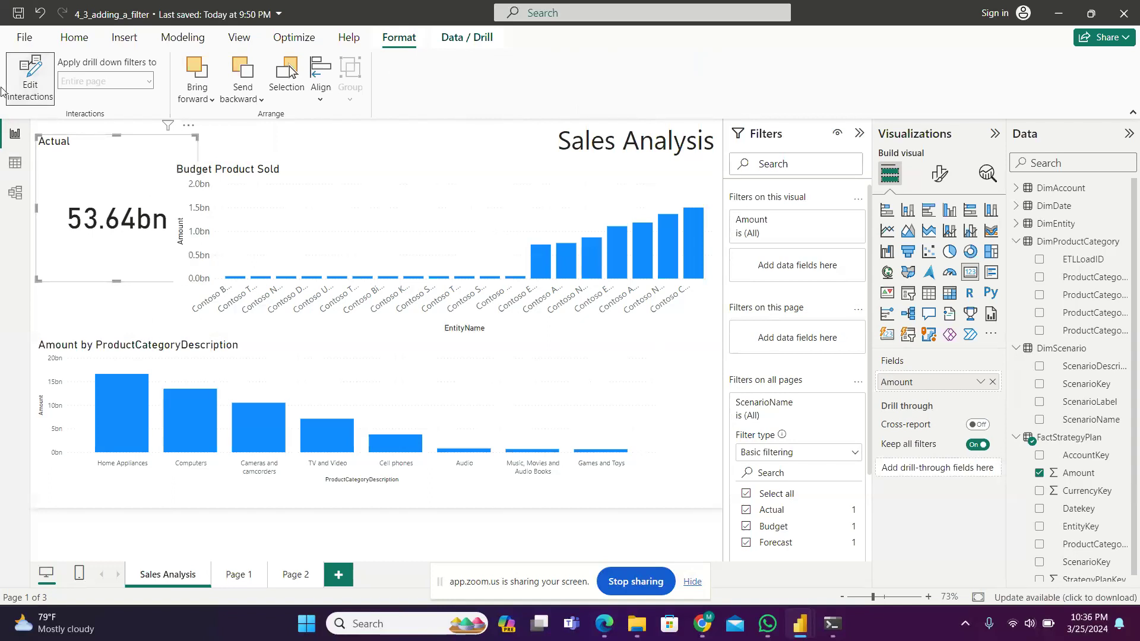
{"action": "left_click", "coordinate": [30, 78]}
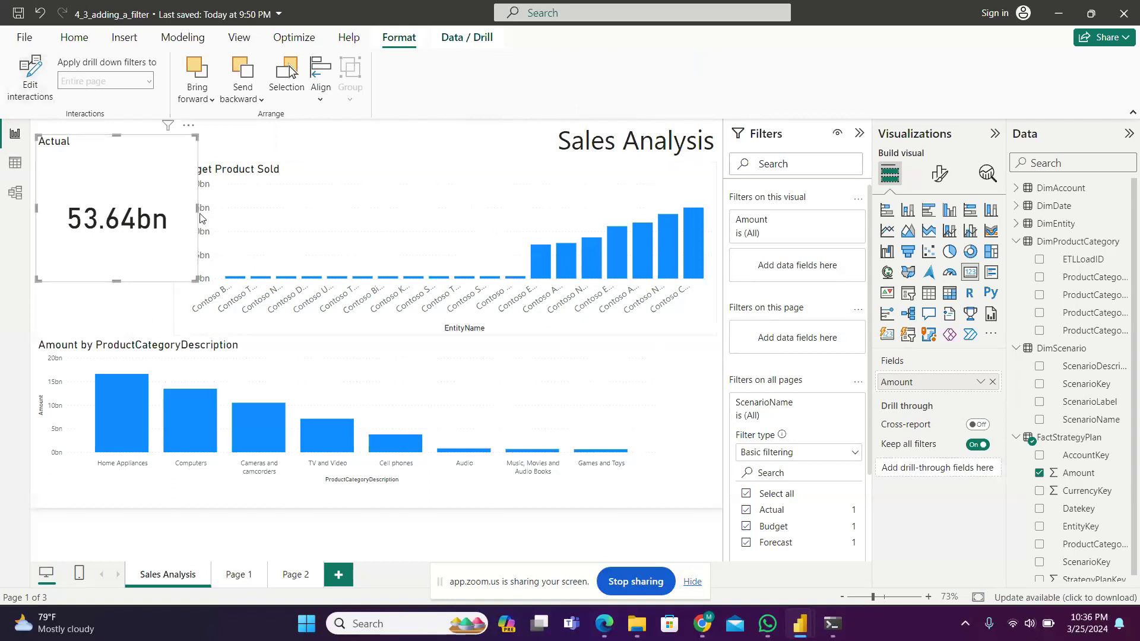
Narrow the Budget Product Sold chart from its left edge and move the Actual card into the freed space
{"action": "left_click", "coordinate": [294, 227]}
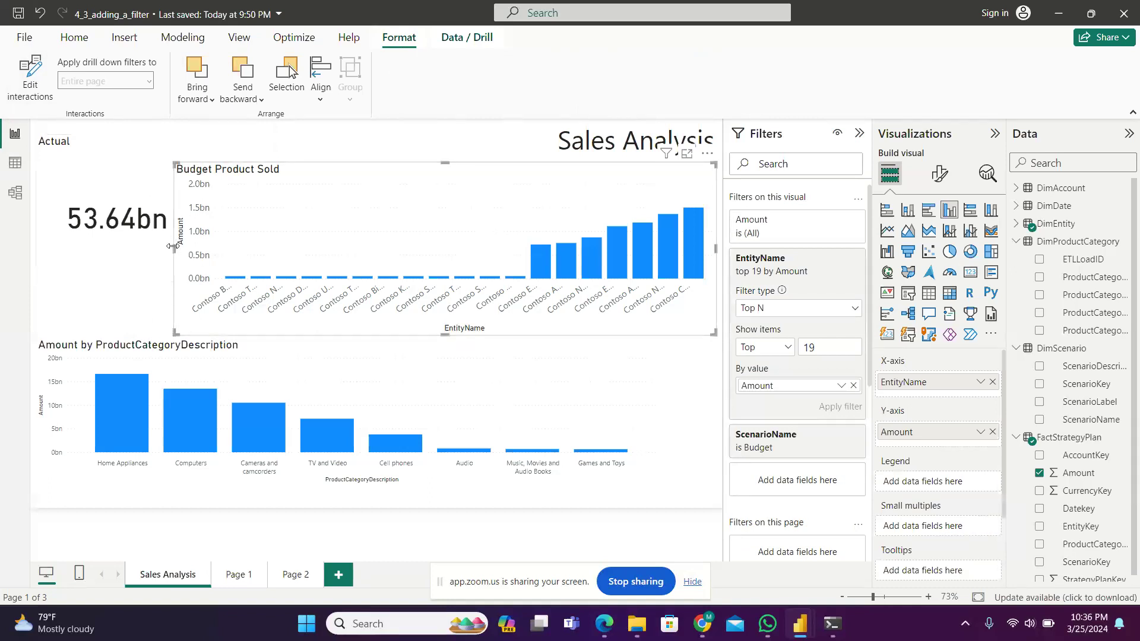
{"action": "left_click_drag", "start_coordinate": [173, 245], "coordinate": [419, 250]}
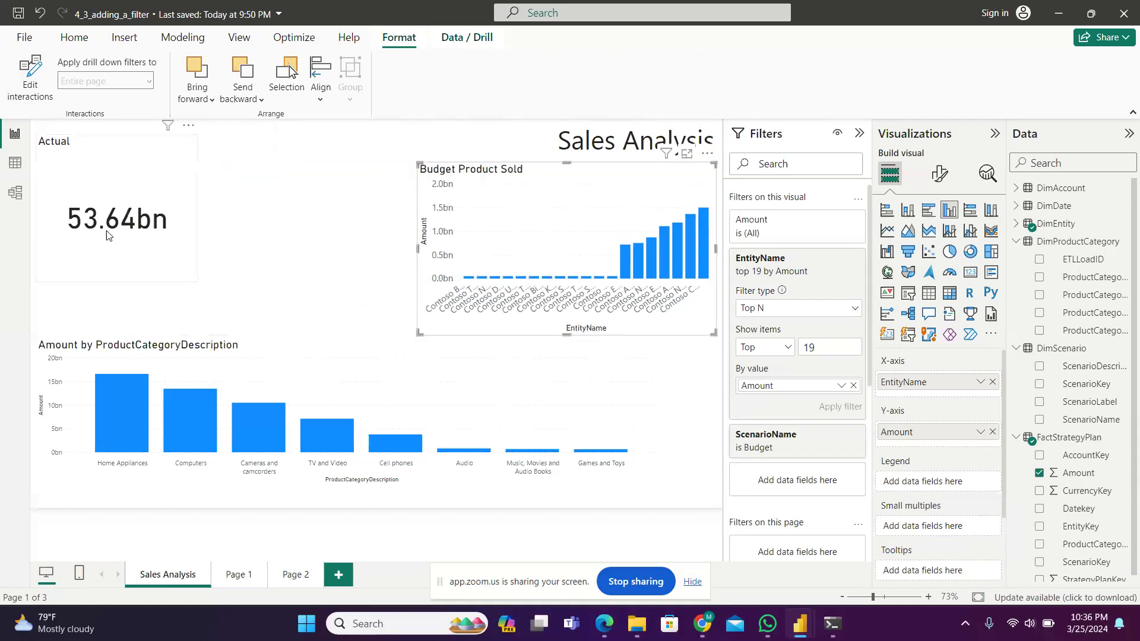
{"action": "left_click_drag", "start_coordinate": [108, 229], "coordinate": [144, 260]}
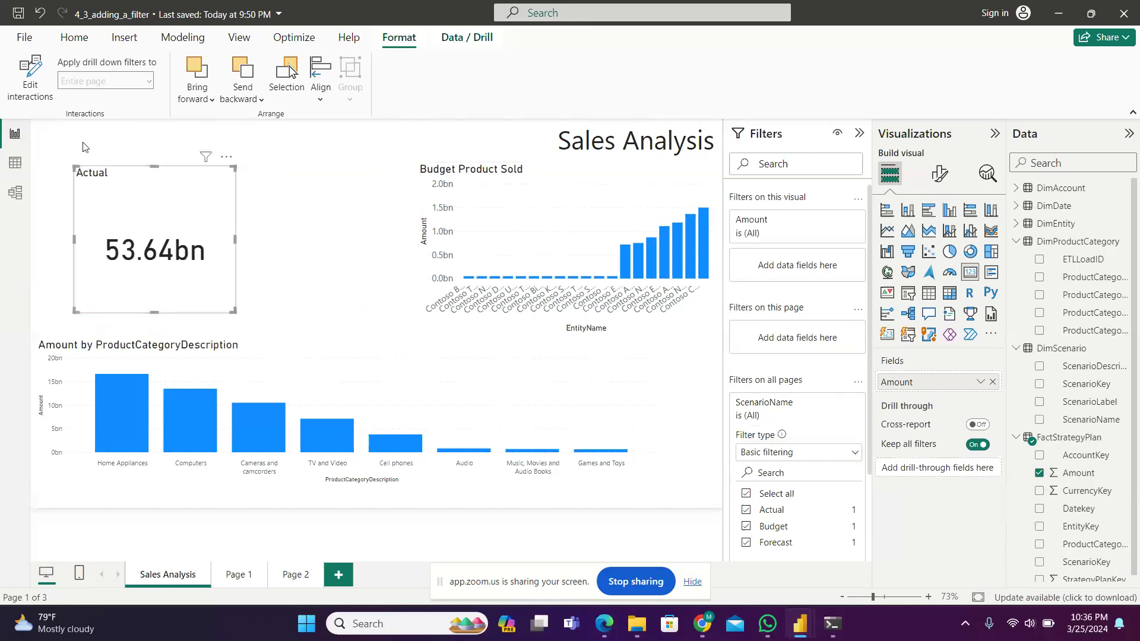
Try interaction editing again with the repositioned Actual card selected, and leave that mode
{"action": "left_click", "coordinate": [35, 78]}
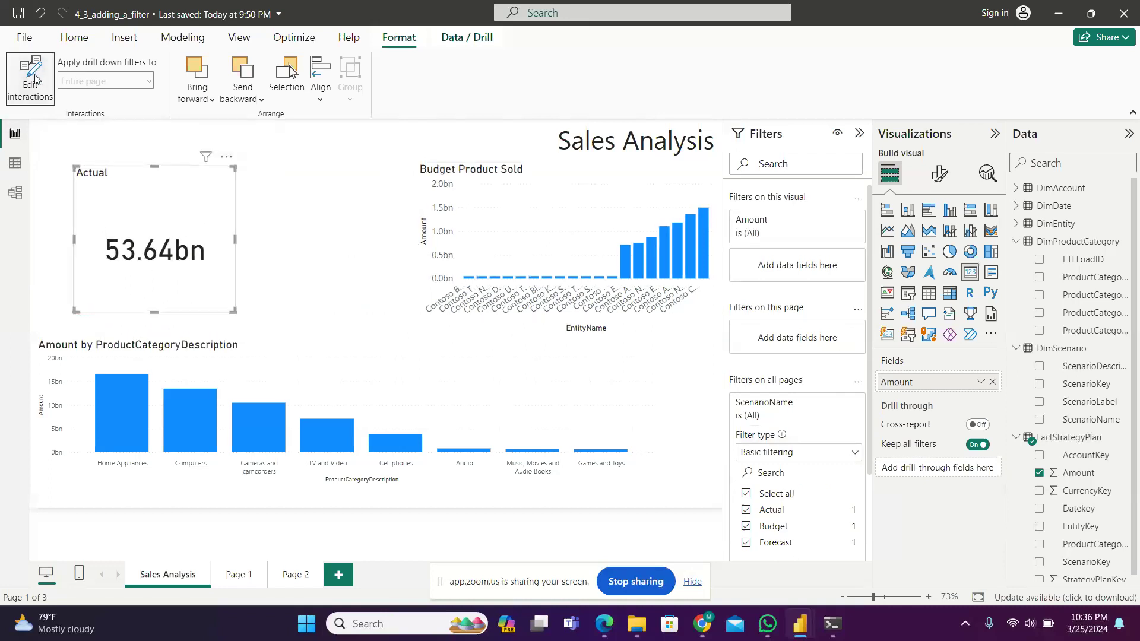
{"action": "left_click", "coordinate": [323, 223]}
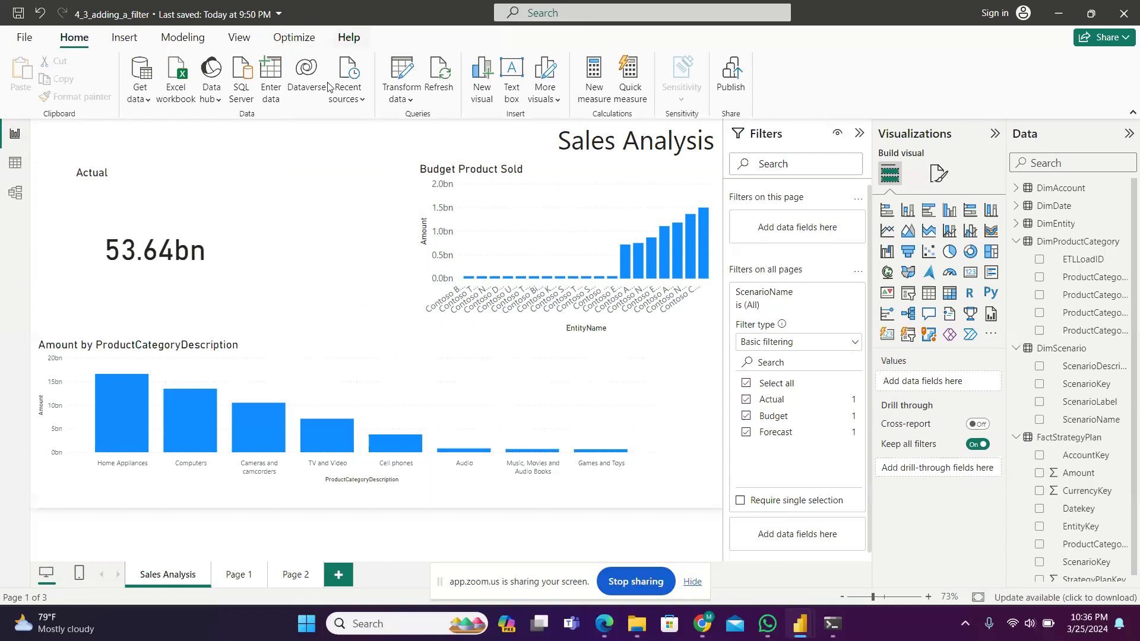
{"action": "left_click", "coordinate": [178, 242]}
{"action": "left_click", "coordinate": [399, 37]}
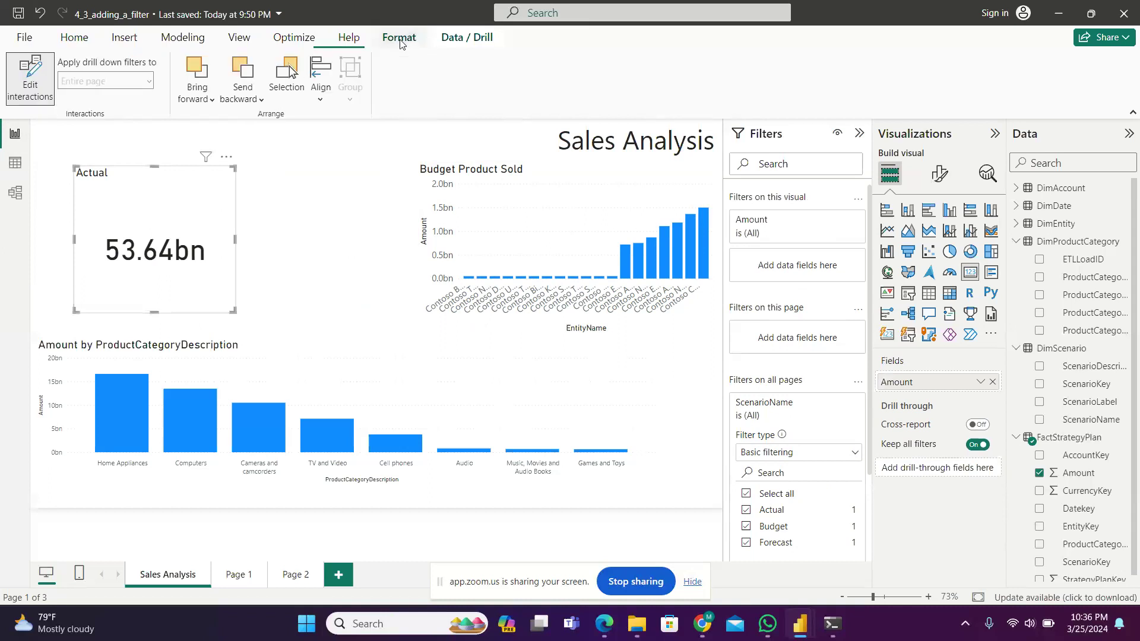
{"action": "left_click", "coordinate": [27, 95]}
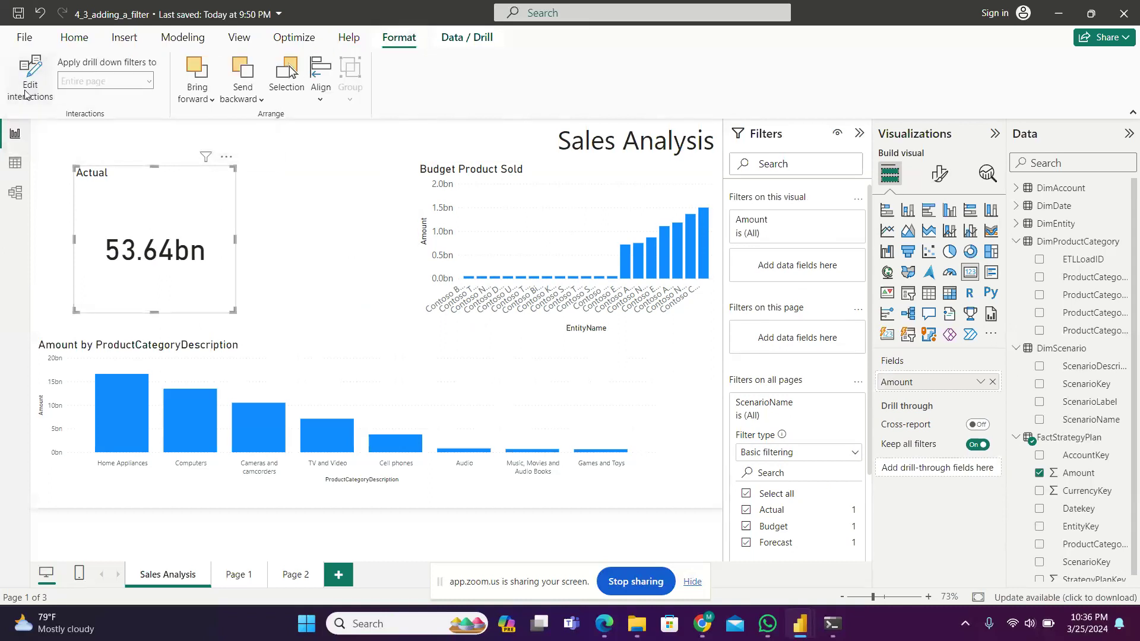
{"action": "mouse_move", "coordinate": [779, 615]}
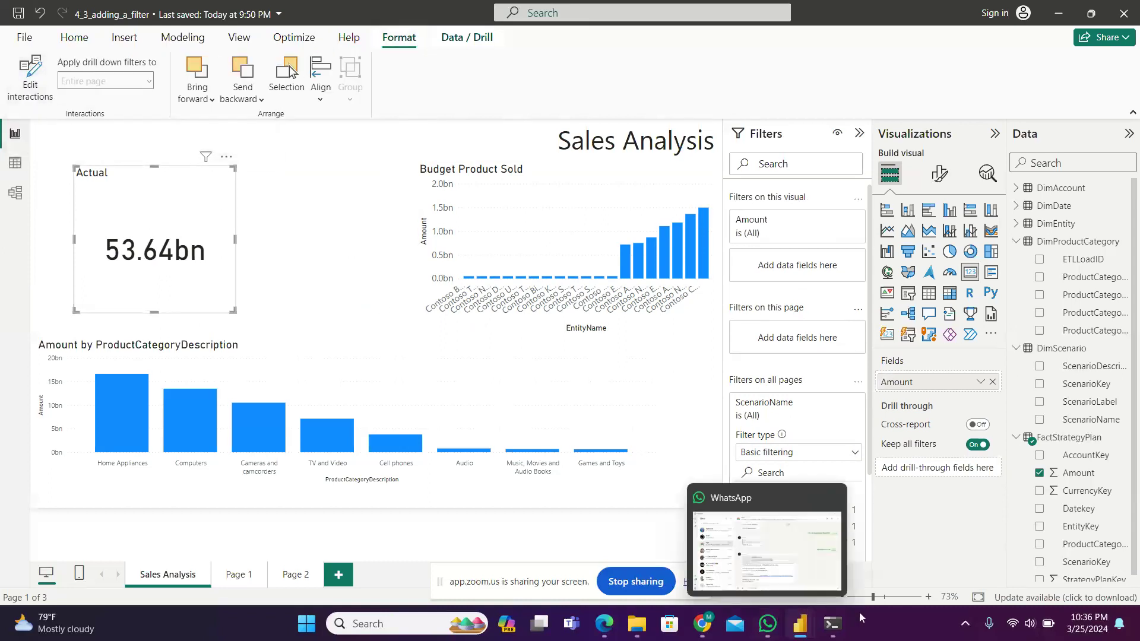